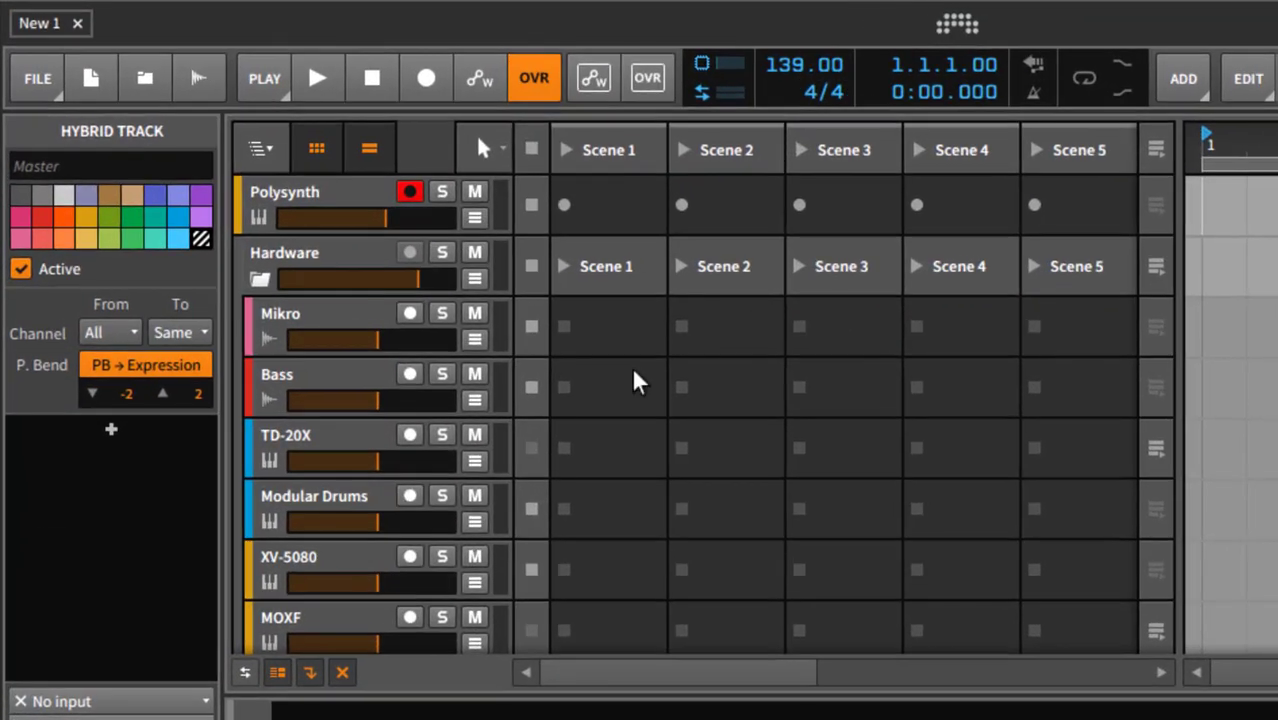
Step: Fold the Hardware group to view it beside the Polysynth track and unfold it again
{"action": "left_click", "coordinate": [261, 281]}
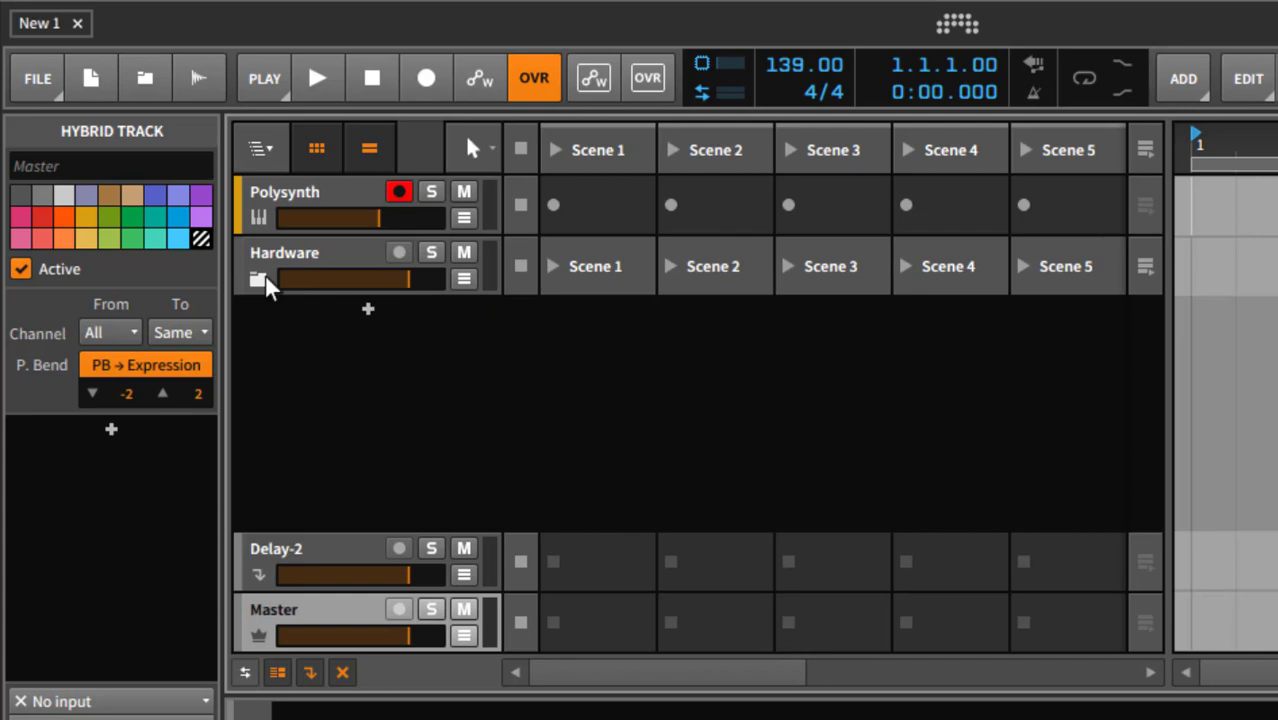
{"action": "left_click", "coordinate": [338, 194]}
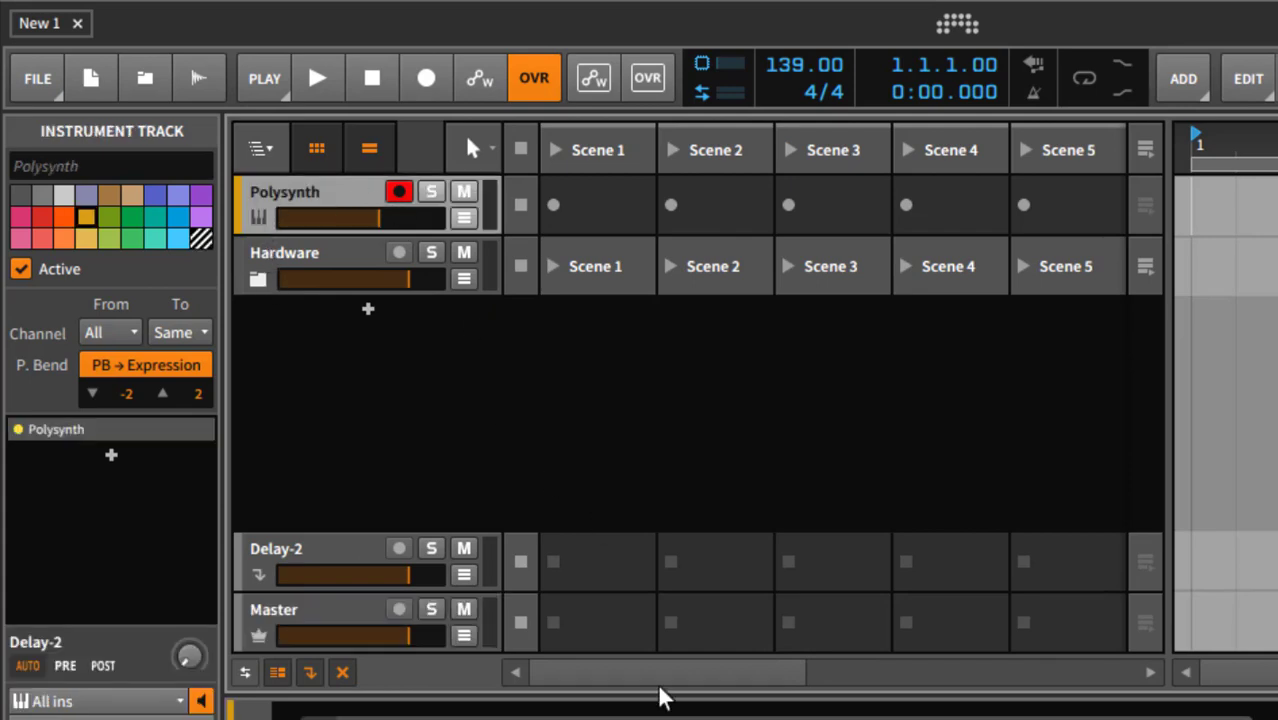
{"action": "left_click", "coordinate": [339, 259]}
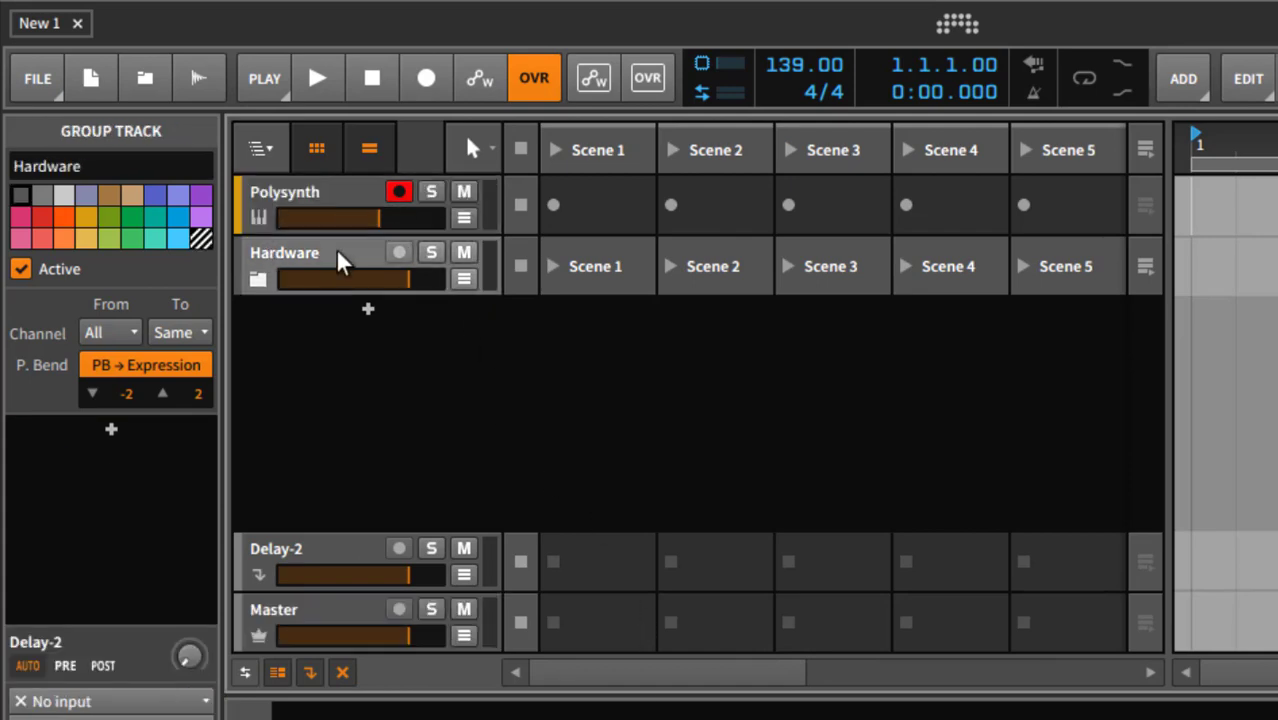
{"action": "left_click", "coordinate": [259, 281]}
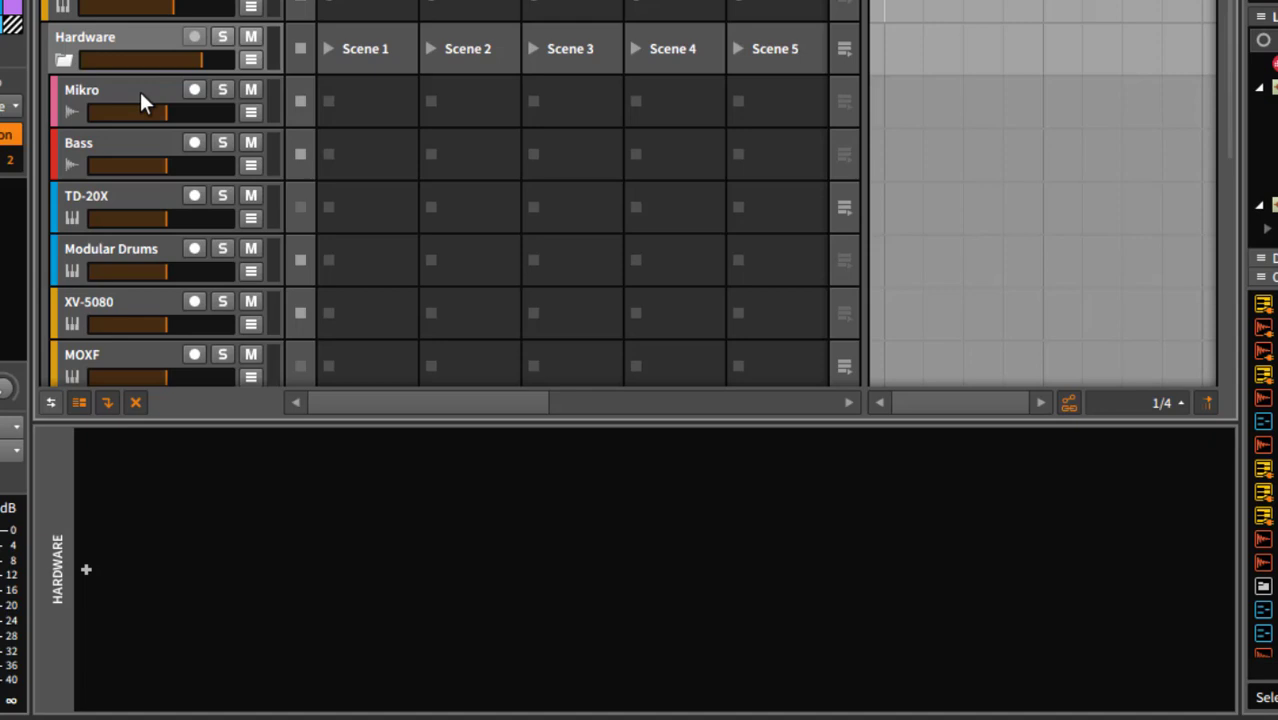
Step: Examine the device chains of the Hardware group's tracks, including Mikro, Bass, TD-20X, MOXF and the deactivated Modular track
{"action": "left_click", "coordinate": [141, 103]}
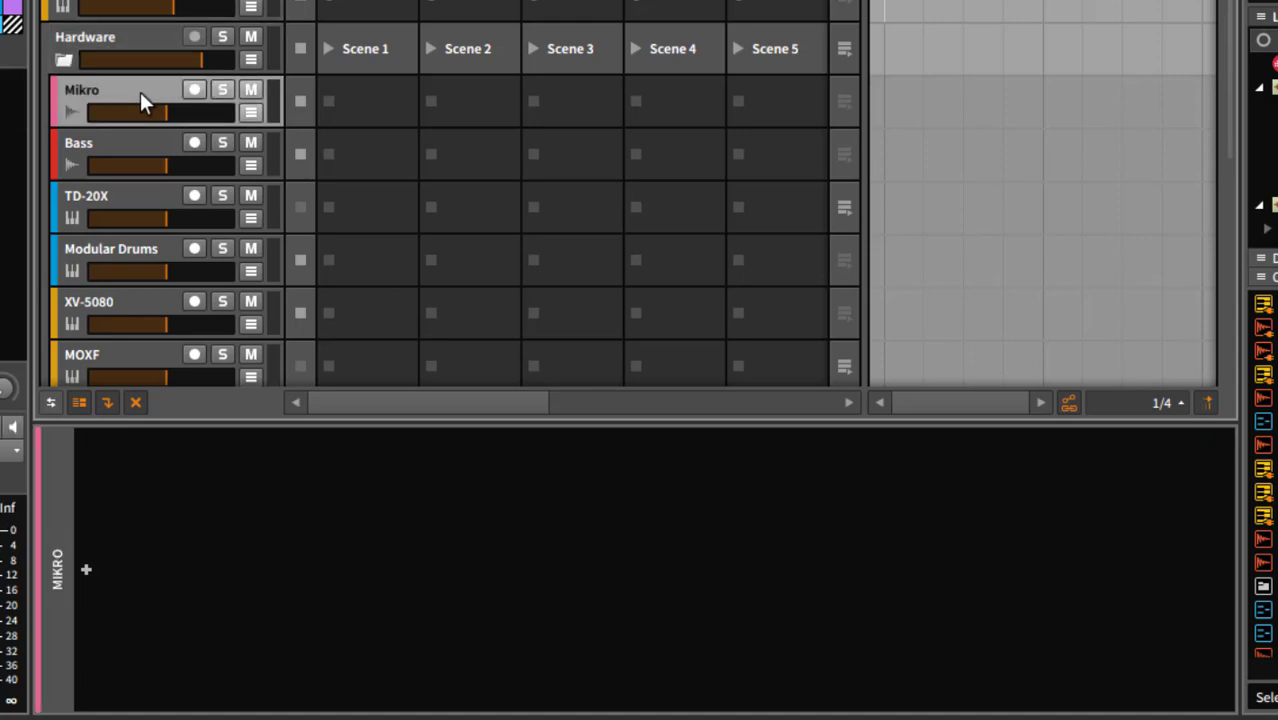
{"action": "scroll", "coordinate": [140, 92], "scroll_direction": "down", "scroll_amount": 2}
{"action": "left_click", "coordinate": [140, 68]}
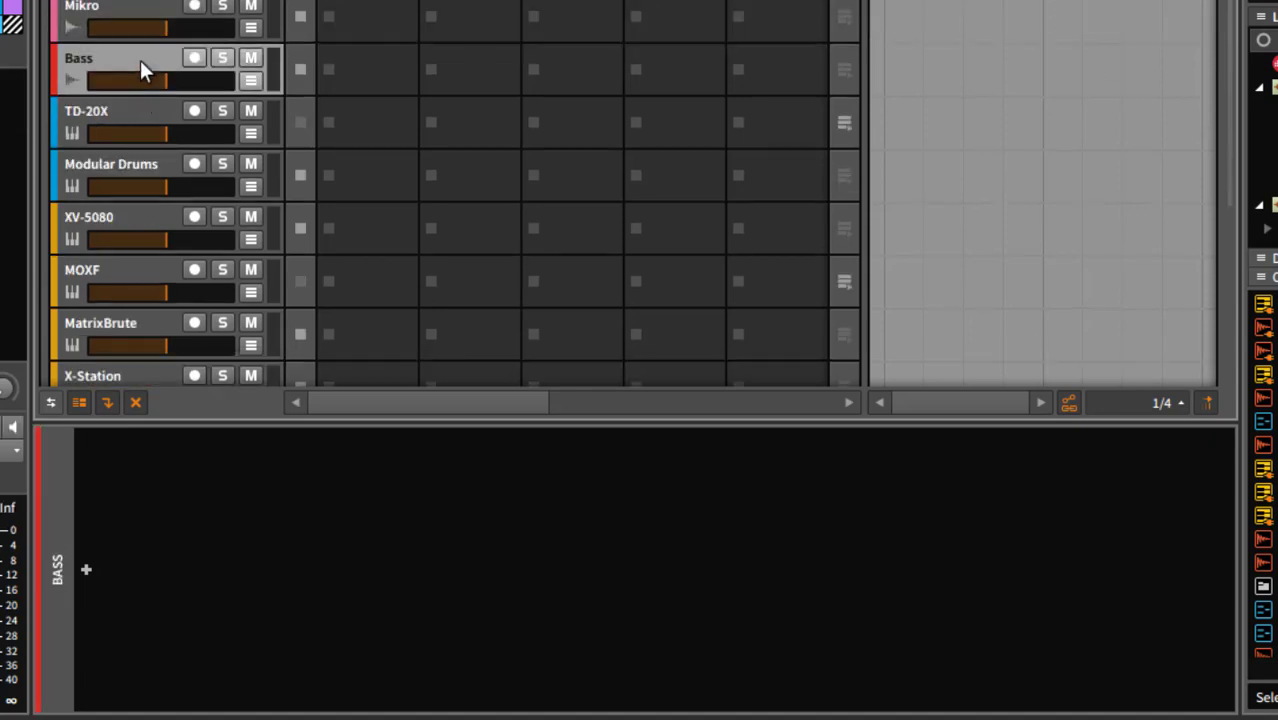
{"action": "left_click", "coordinate": [130, 114]}
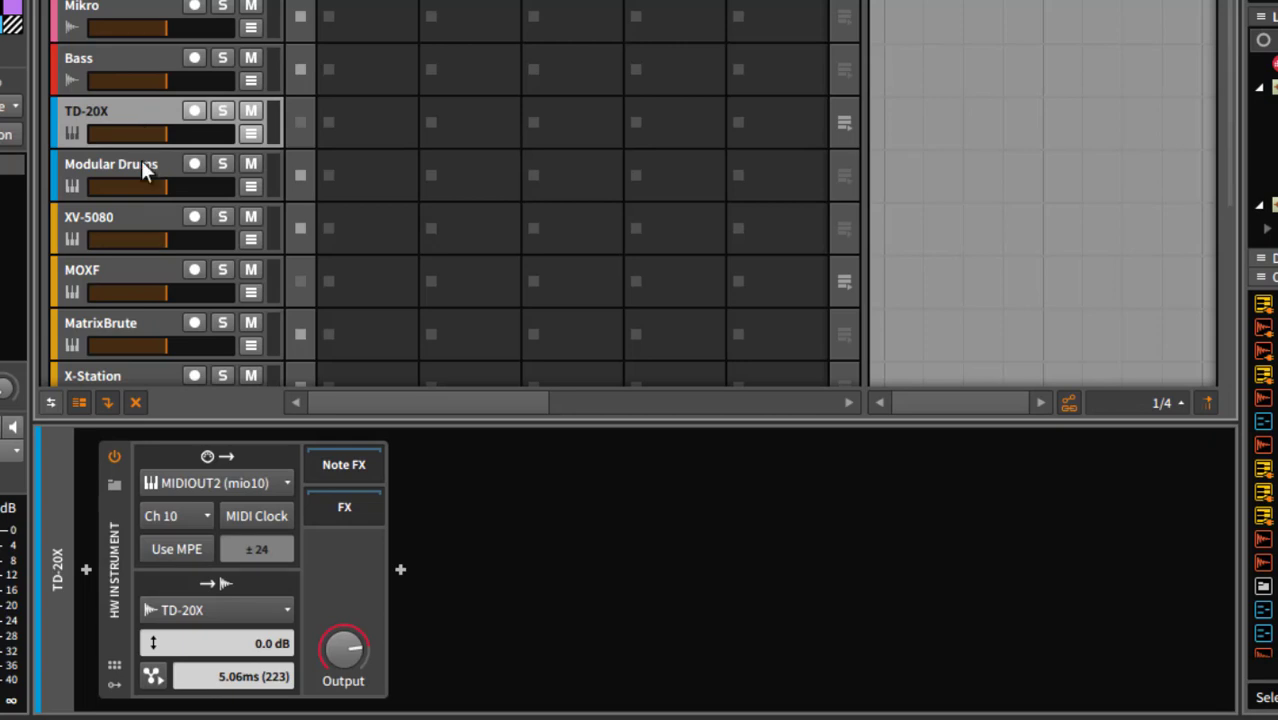
{"action": "scroll", "coordinate": [142, 165], "scroll_direction": "down", "scroll_amount": 3}
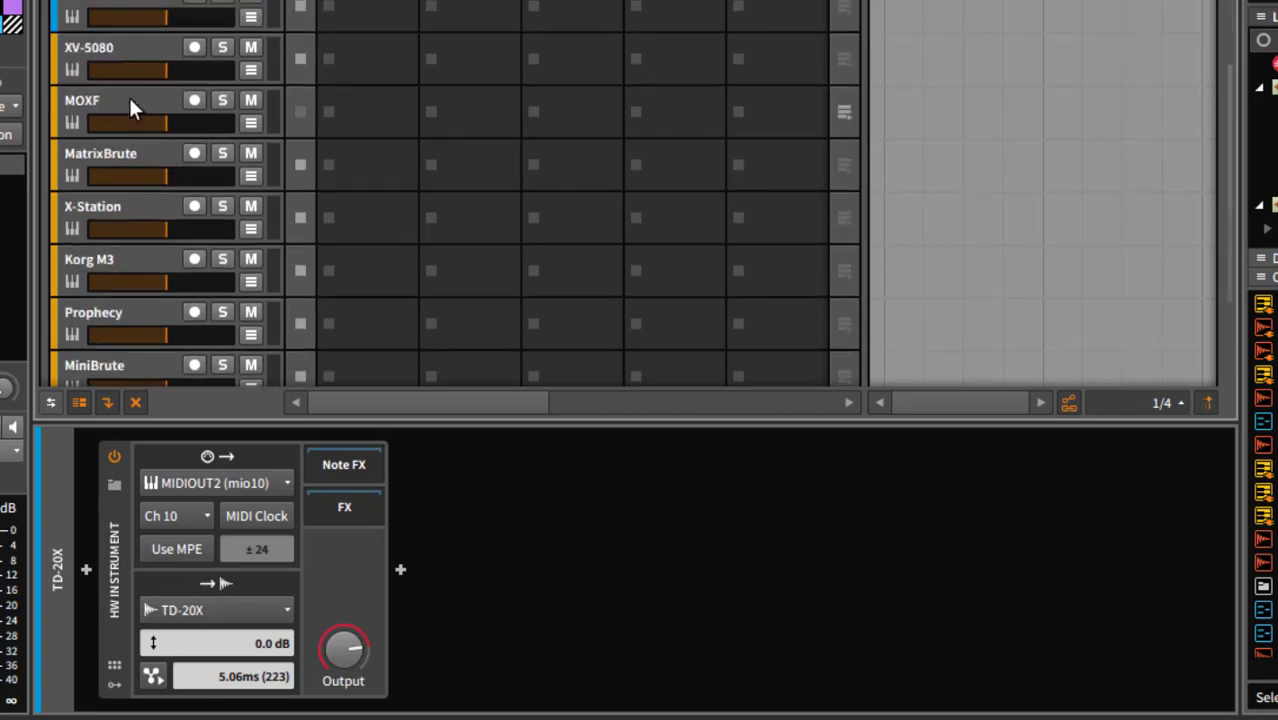
{"action": "left_click", "coordinate": [130, 107]}
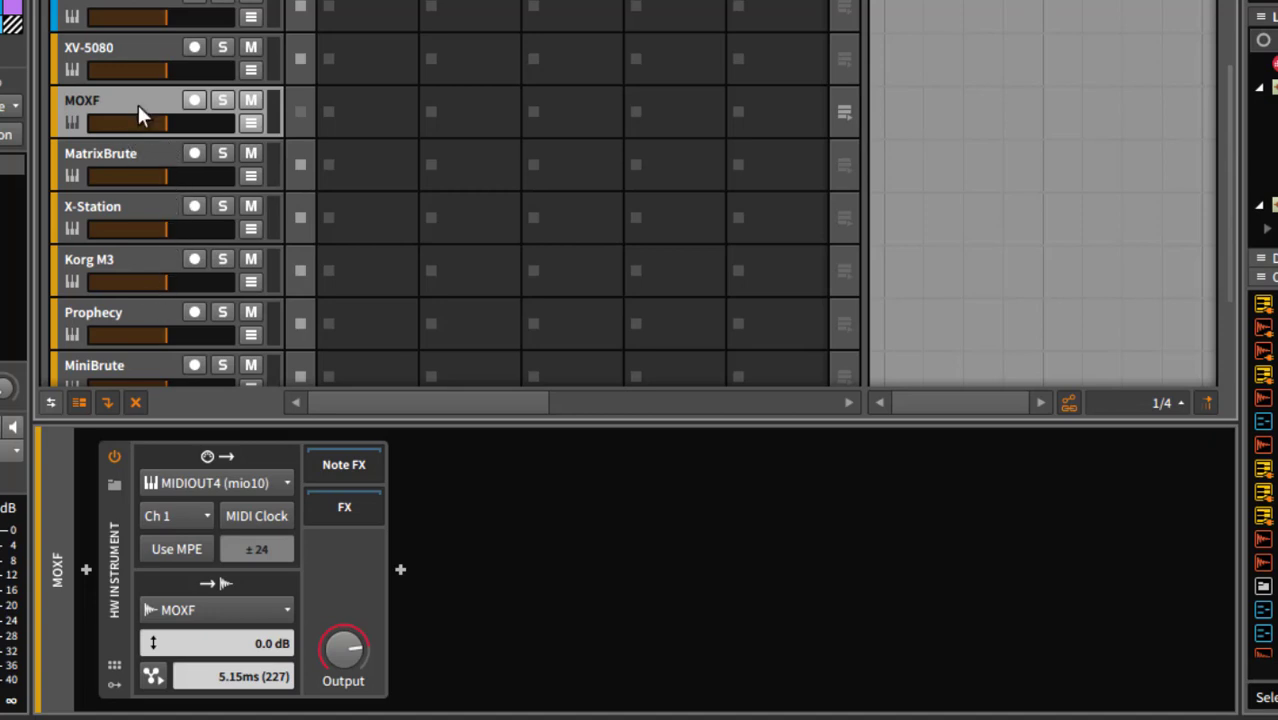
{"action": "scroll", "coordinate": [148, 133], "scroll_direction": "down", "scroll_amount": 2}
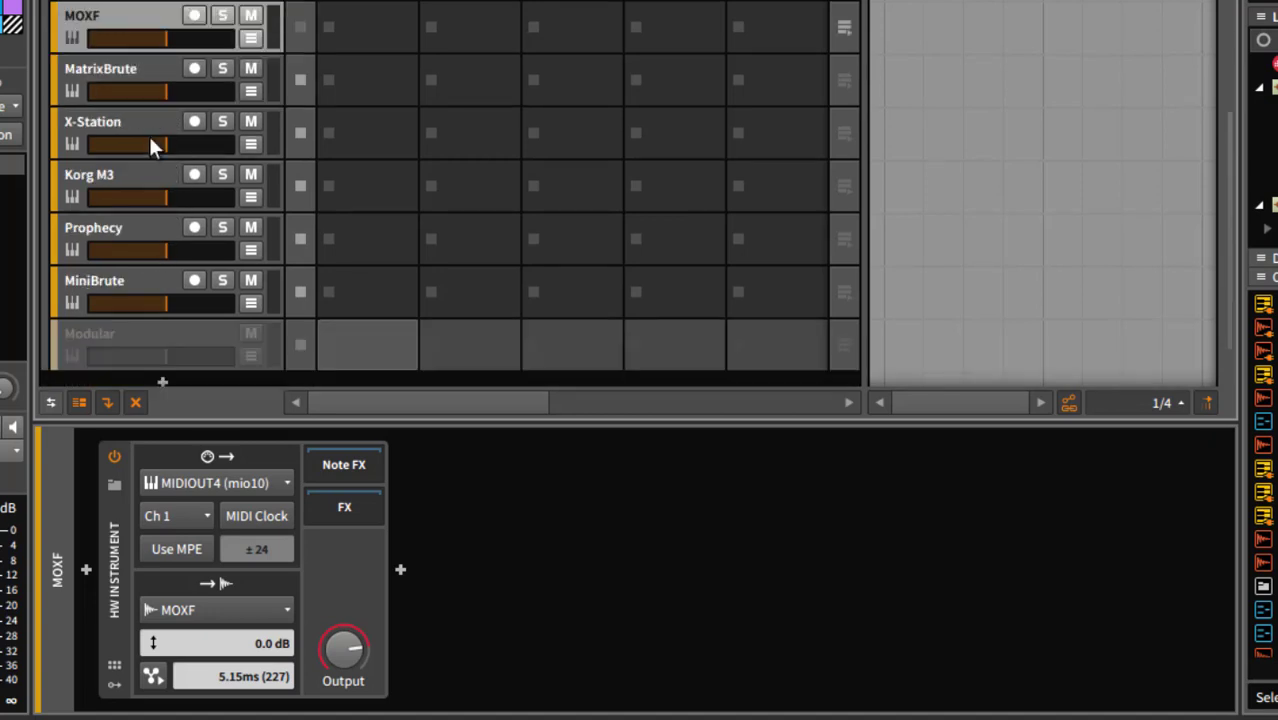
{"action": "scroll", "coordinate": [150, 143], "scroll_direction": "down", "scroll_amount": 2}
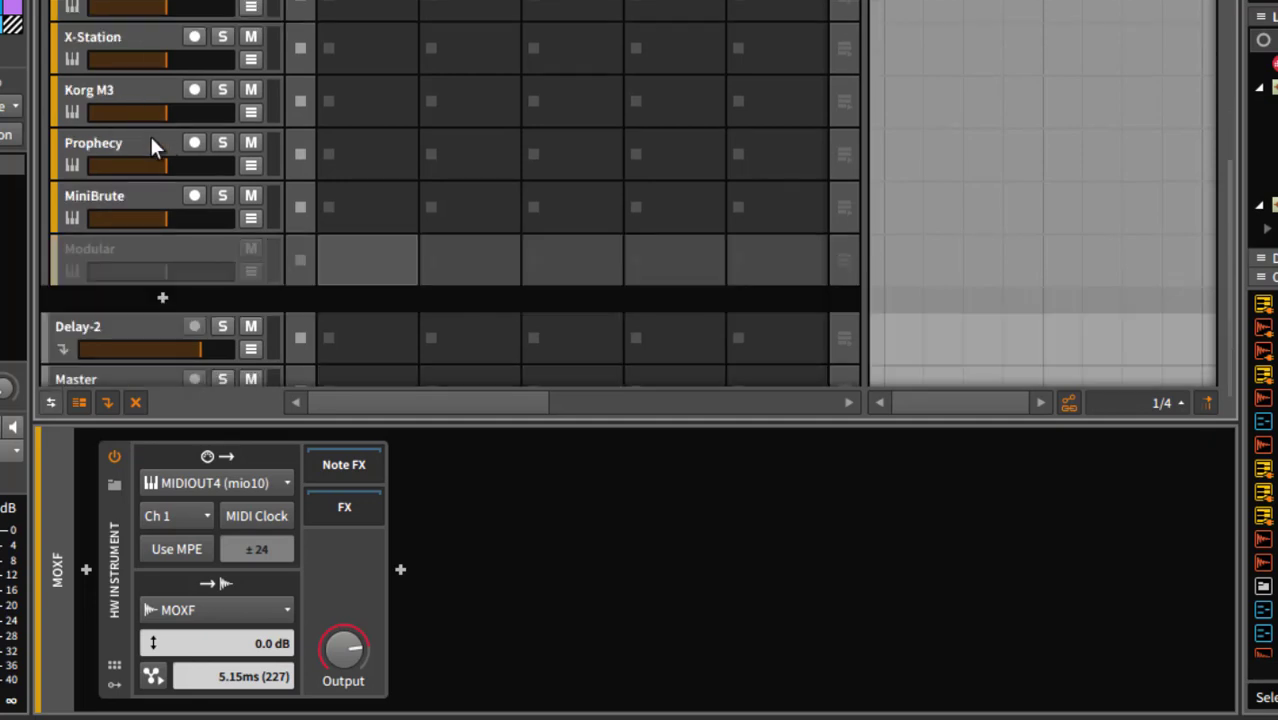
{"action": "scroll", "coordinate": [150, 140], "scroll_direction": "down", "scroll_amount": 1}
{"action": "left_click", "coordinate": [155, 222]}
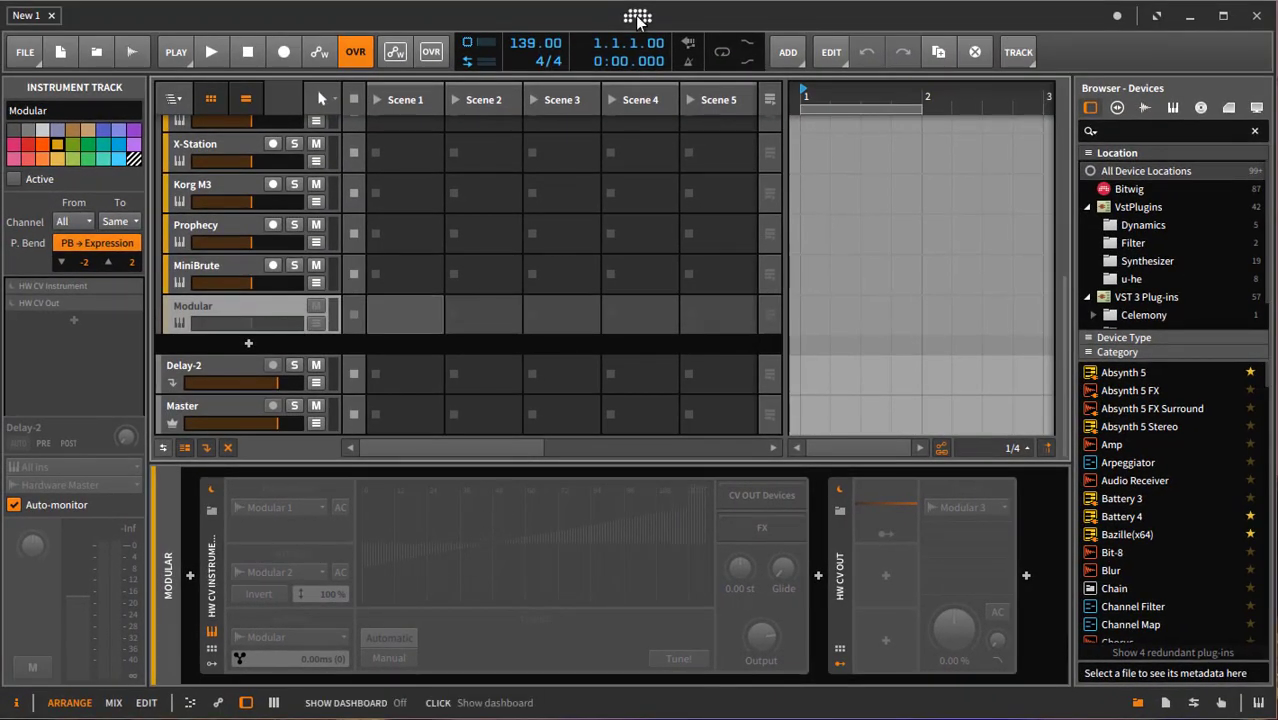
Step: Open a new project from the saved template Arilyn Proberaum Template
{"action": "left_click", "coordinate": [638, 20]}
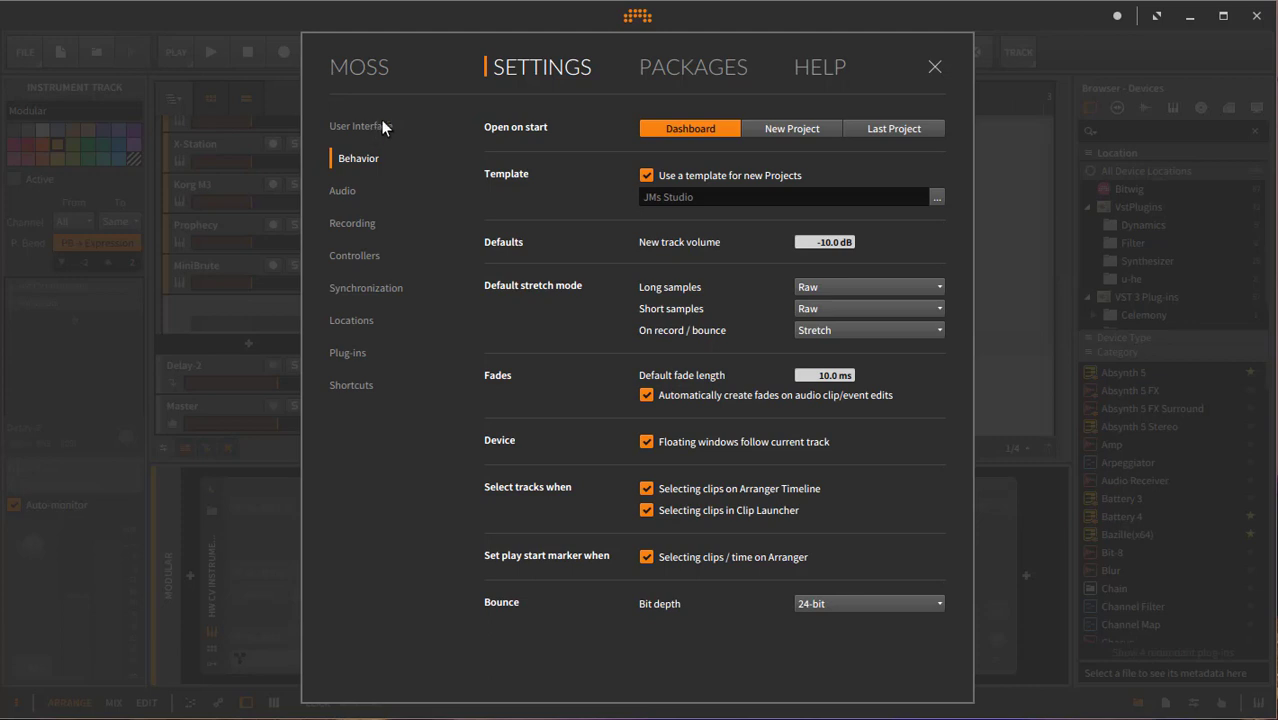
{"action": "left_click", "coordinate": [370, 66]}
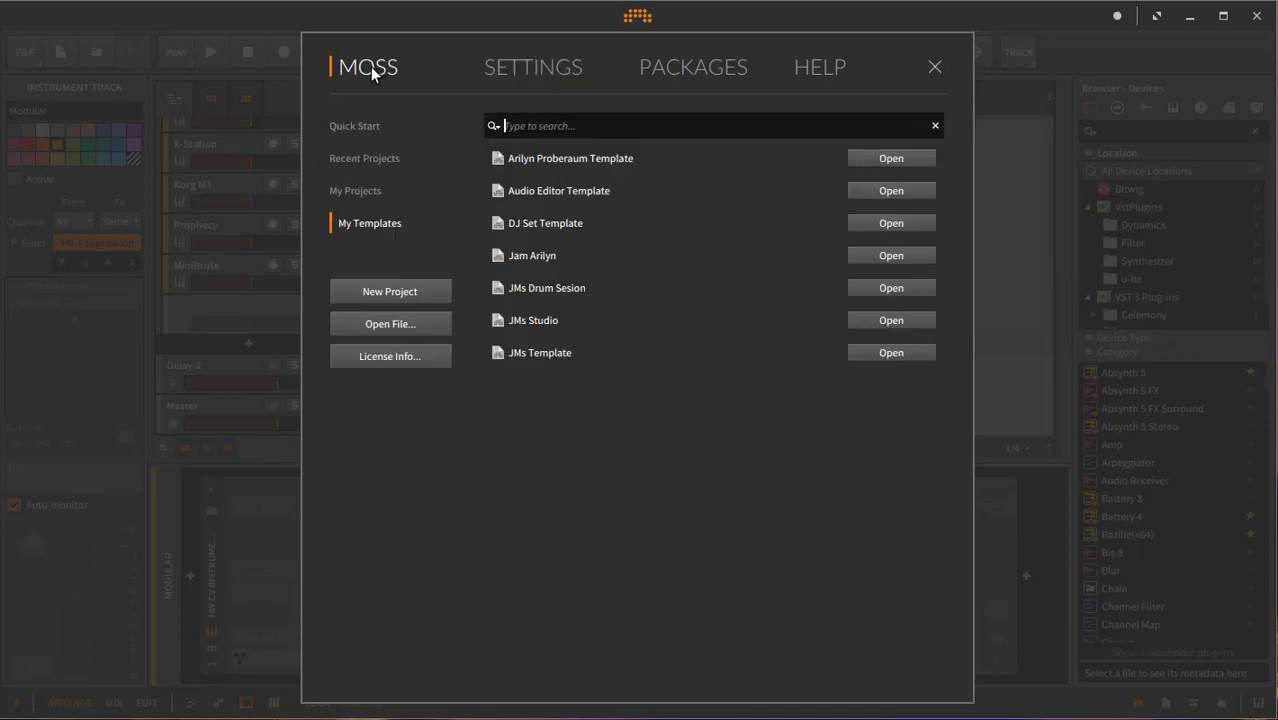
{"action": "left_click", "coordinate": [890, 161]}
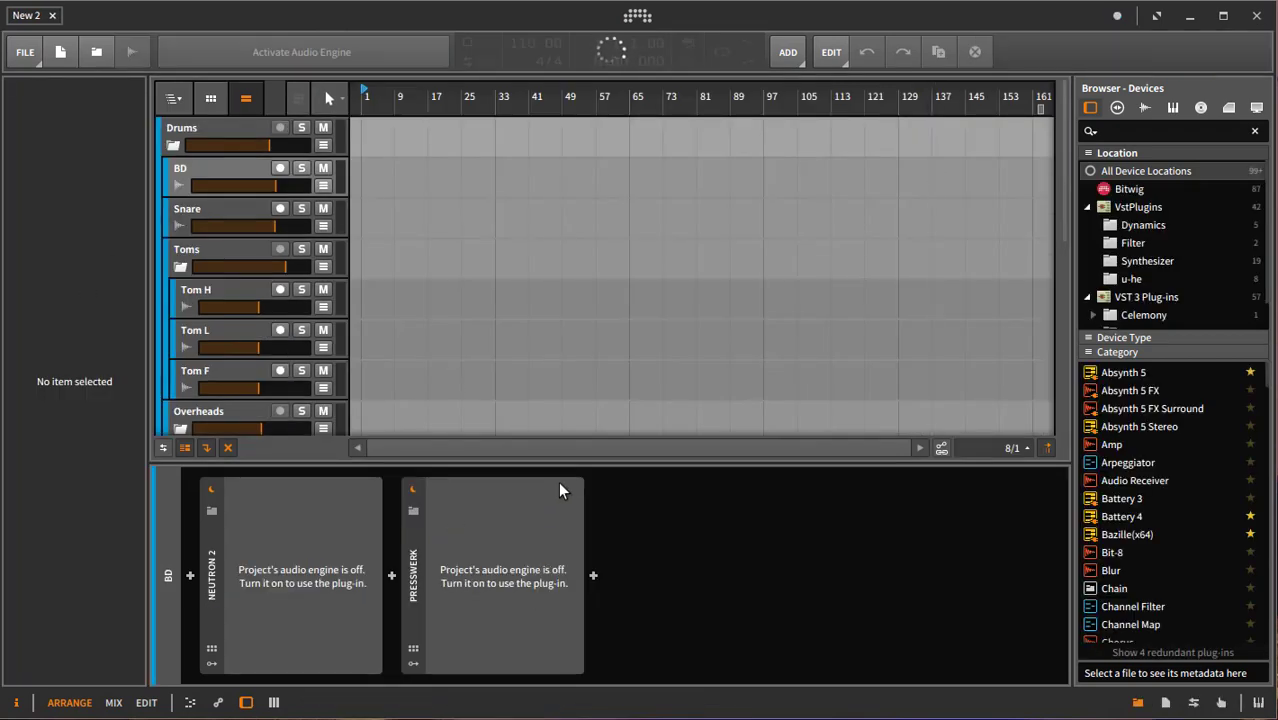
Step: View the full drum track list and the device chains of the BD, Snare and Toms tracks
{"action": "left_click", "coordinate": [247, 703]}
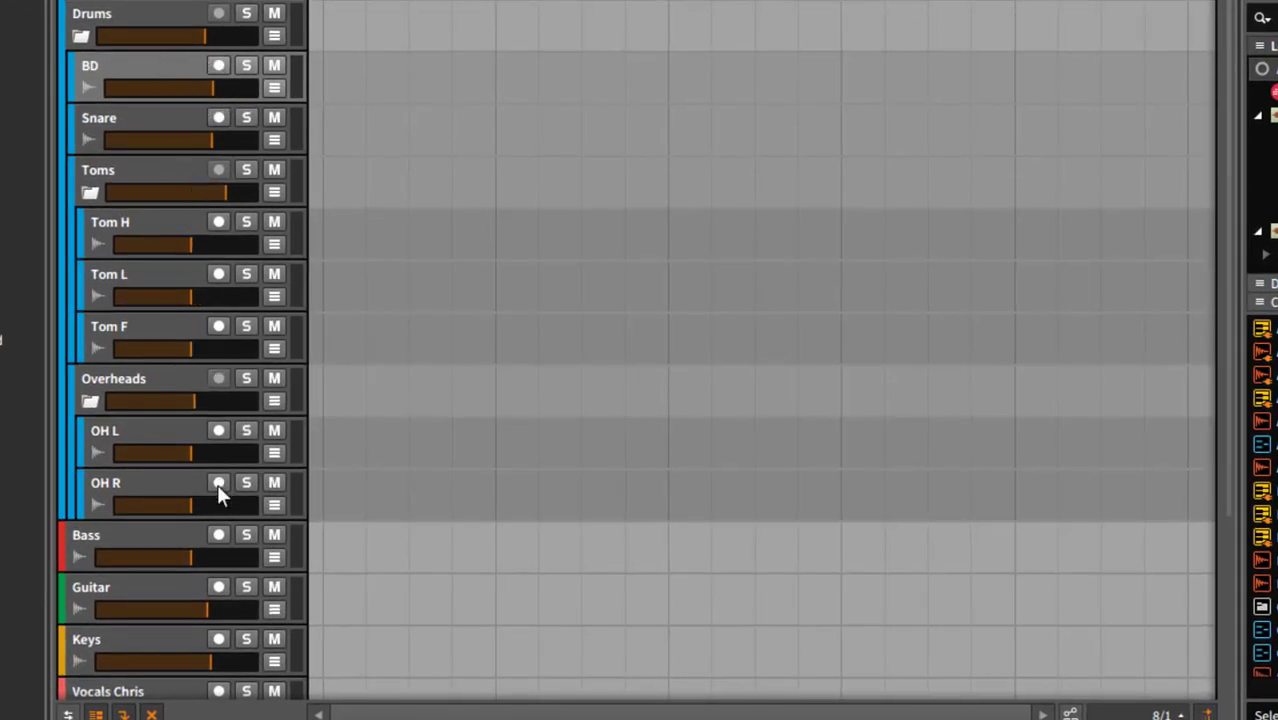
{"action": "left_click", "coordinate": [125, 66]}
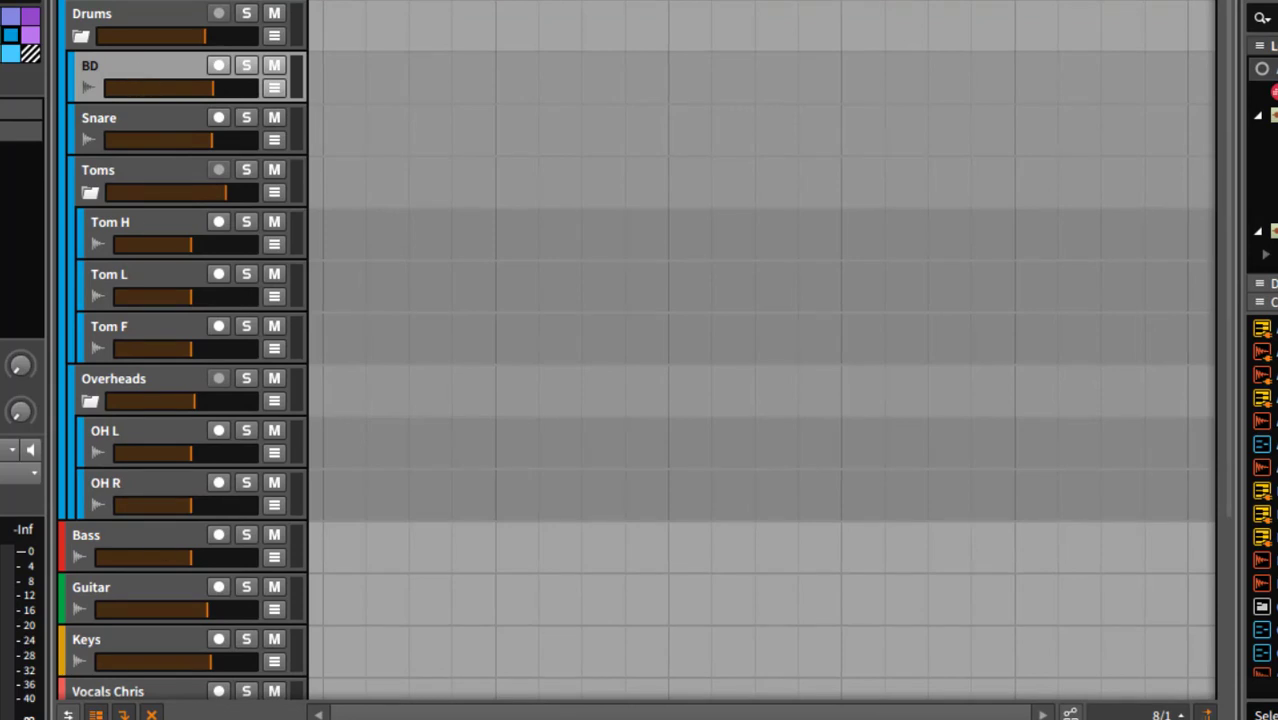
{"action": "key", "text": "d"}
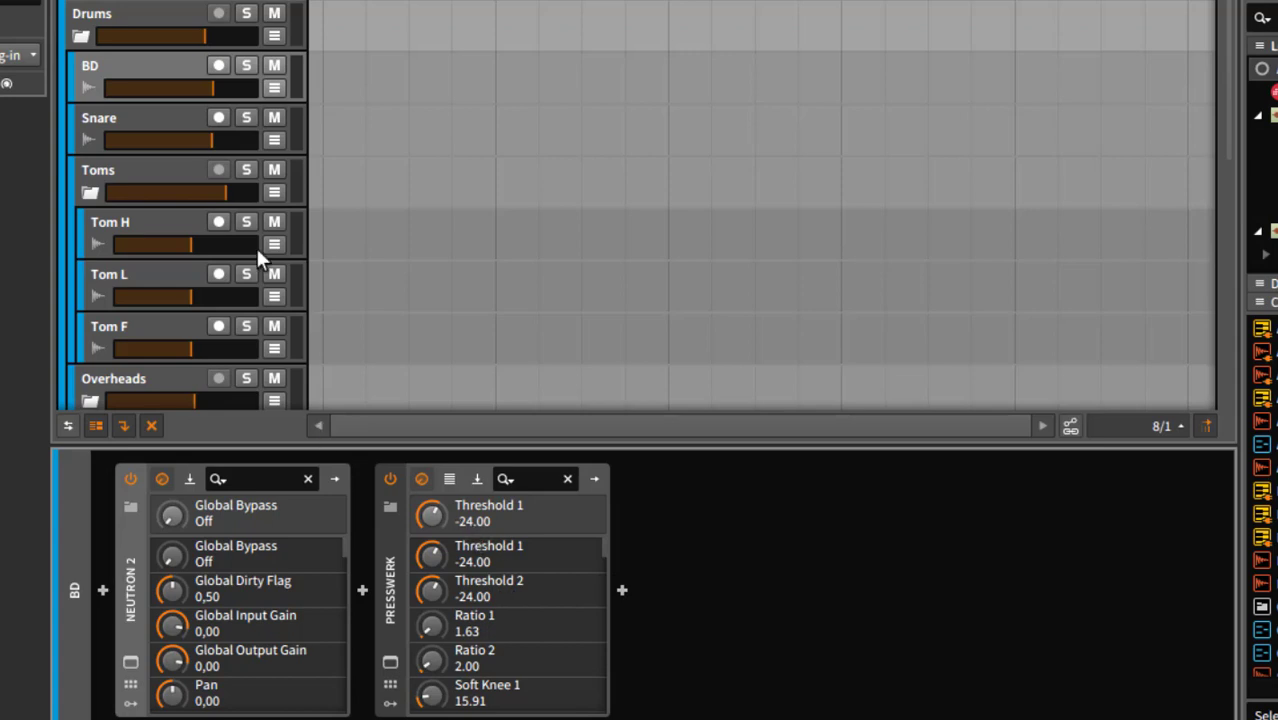
{"action": "left_click", "coordinate": [167, 121]}
{"action": "left_click", "coordinate": [152, 178]}
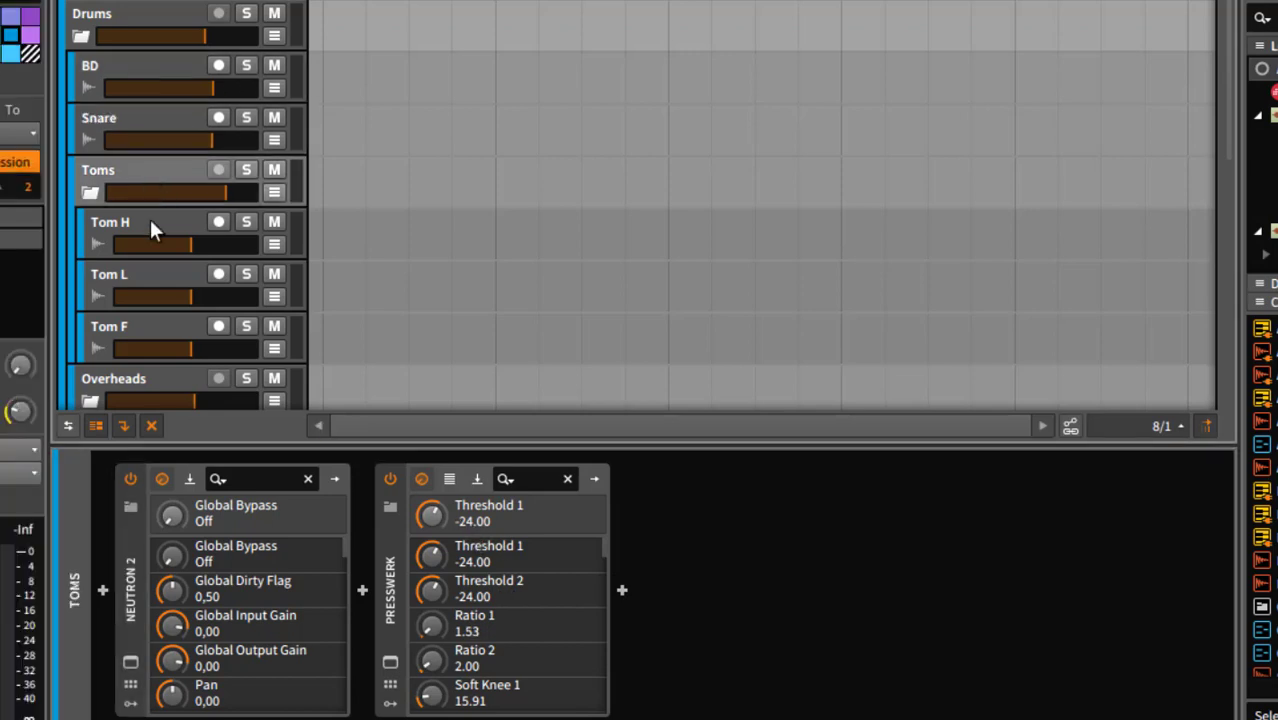
Step: Collapse the Toms and Drums groups while checking the device chains of Overheads and Drums
{"action": "left_click", "coordinate": [88, 192]}
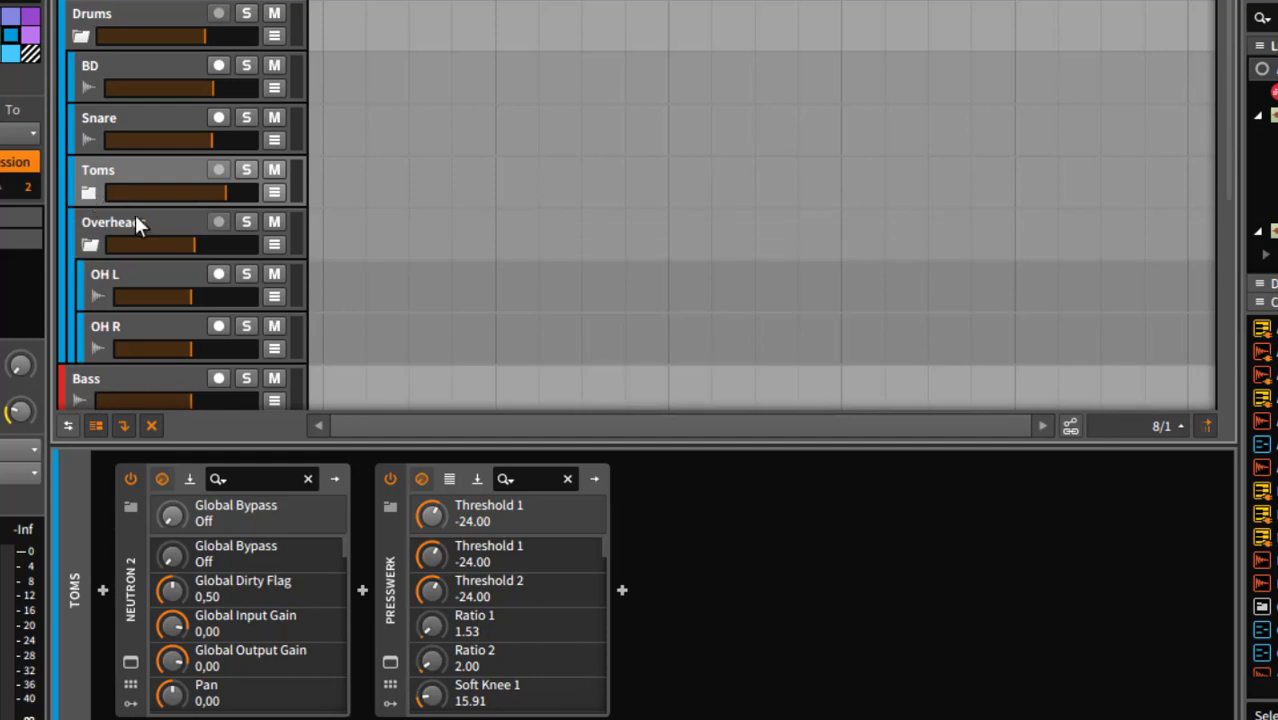
{"action": "left_click", "coordinate": [136, 221]}
{"action": "left_click", "coordinate": [155, 14]}
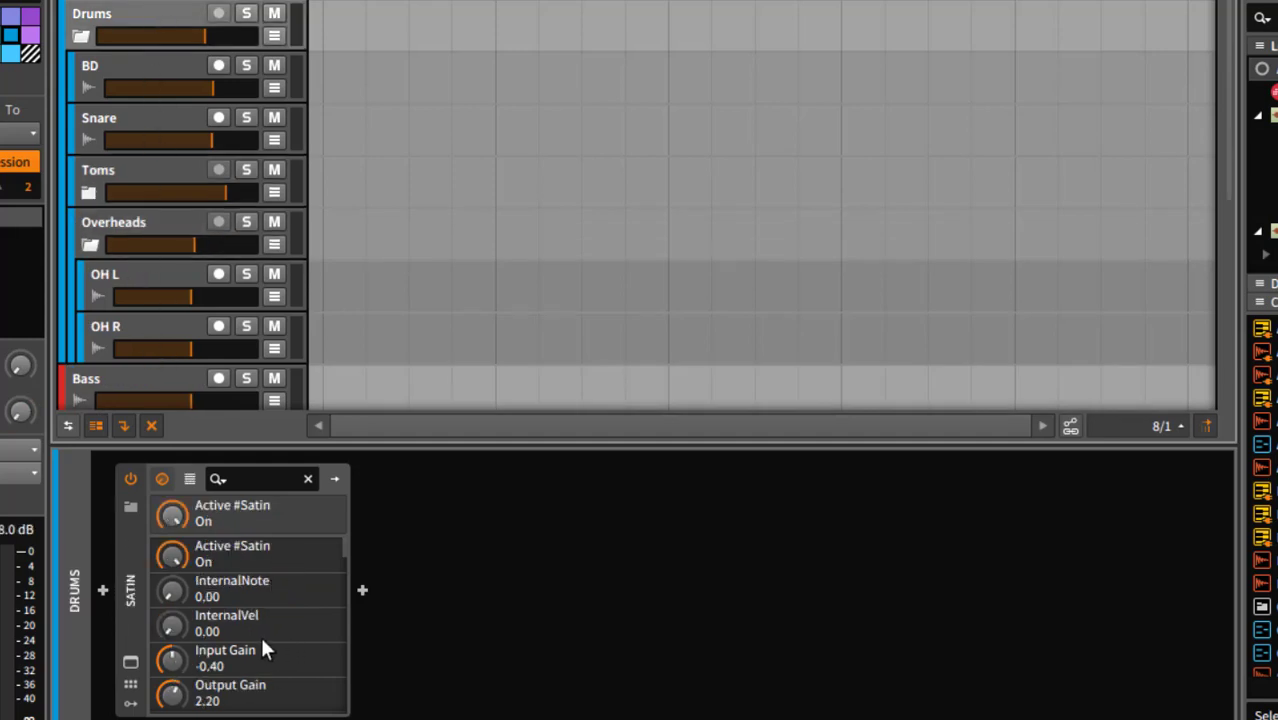
{"action": "left_click", "coordinate": [80, 37]}
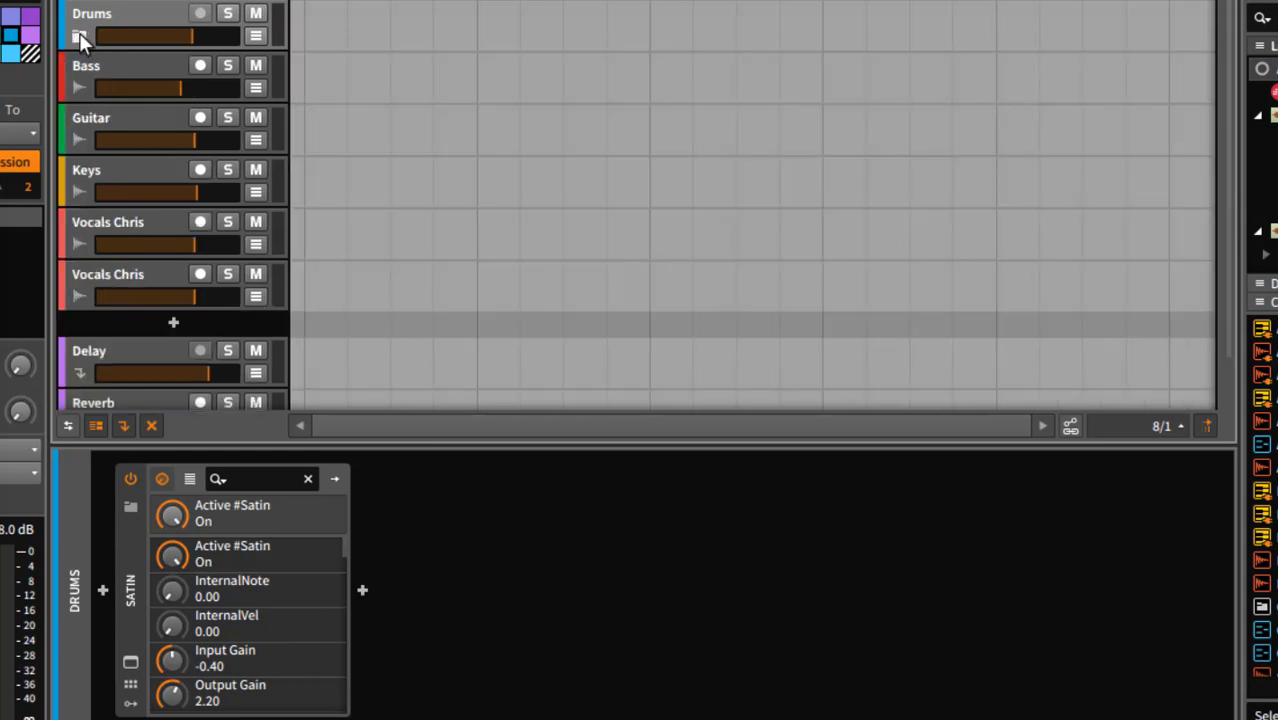
Step: Examine the device chains of the Bass, Guitar, Keys and both vocal tracks
{"action": "left_click", "coordinate": [132, 68]}
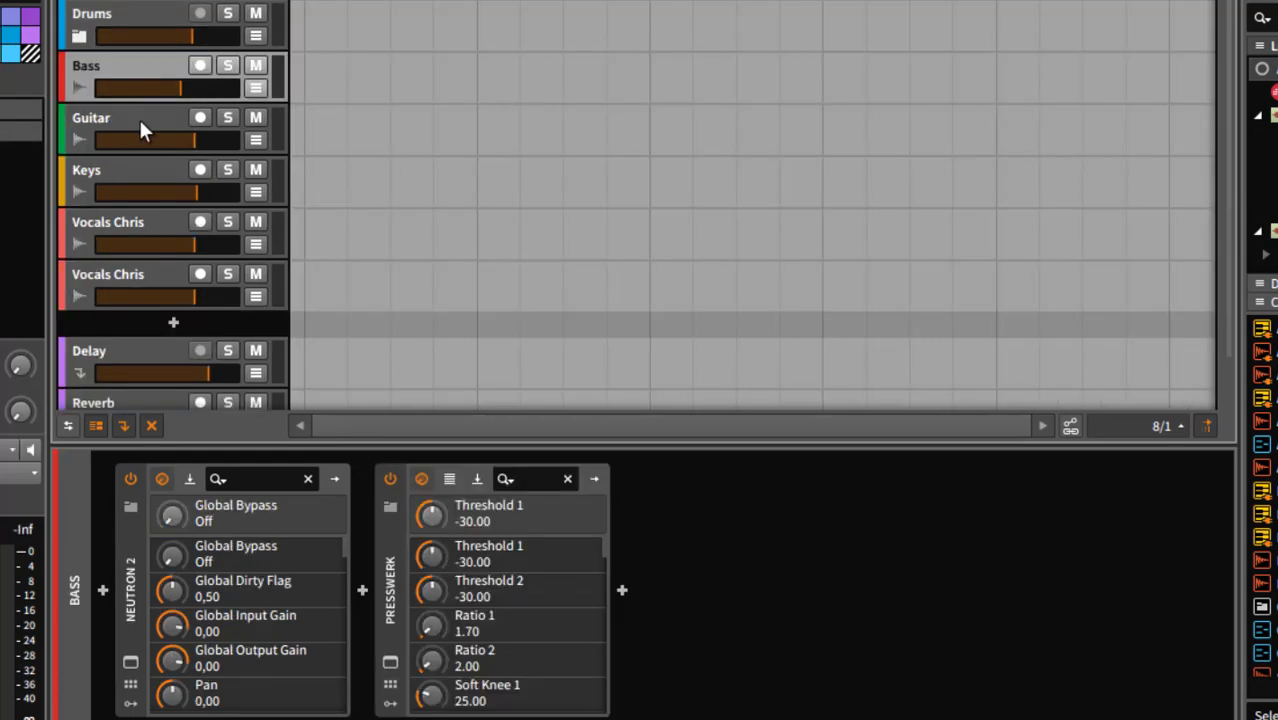
{"action": "left_click", "coordinate": [139, 120]}
{"action": "left_click", "coordinate": [141, 176]}
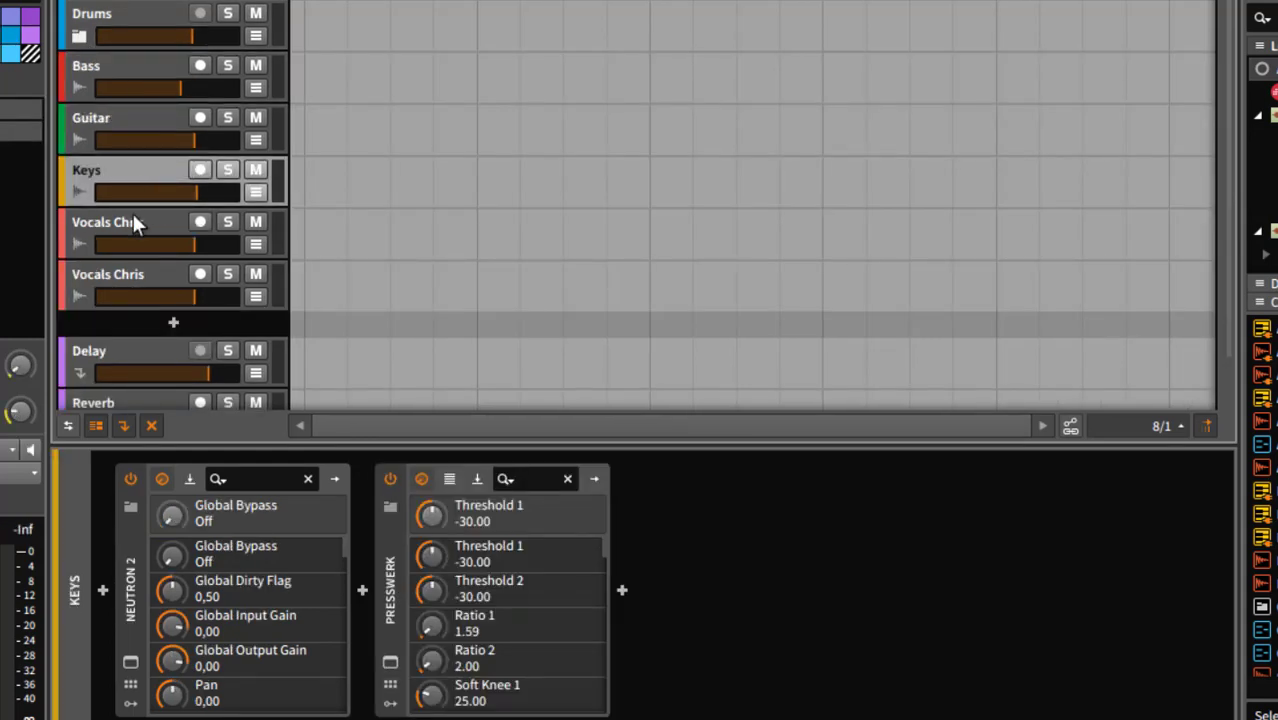
{"action": "left_click", "coordinate": [133, 216]}
{"action": "left_click", "coordinate": [139, 276]}
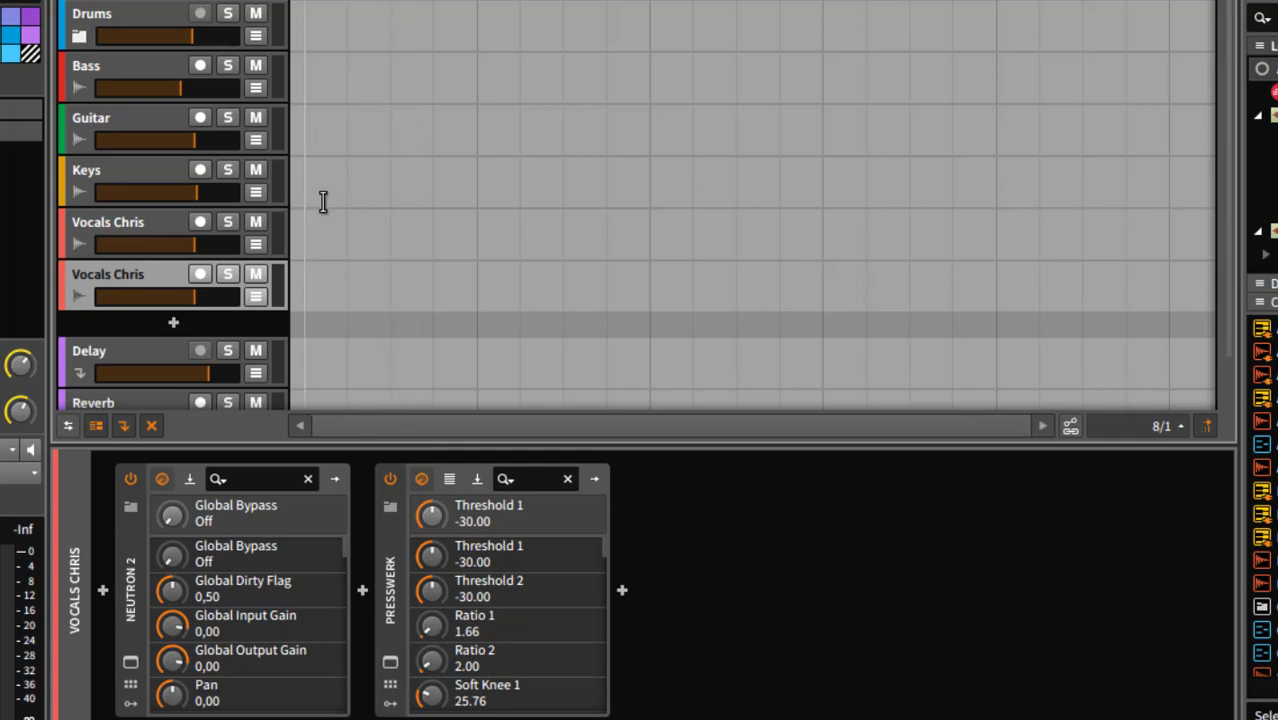
{"action": "scroll", "coordinate": [337, 205], "scroll_direction": "down", "scroll_amount": 2}
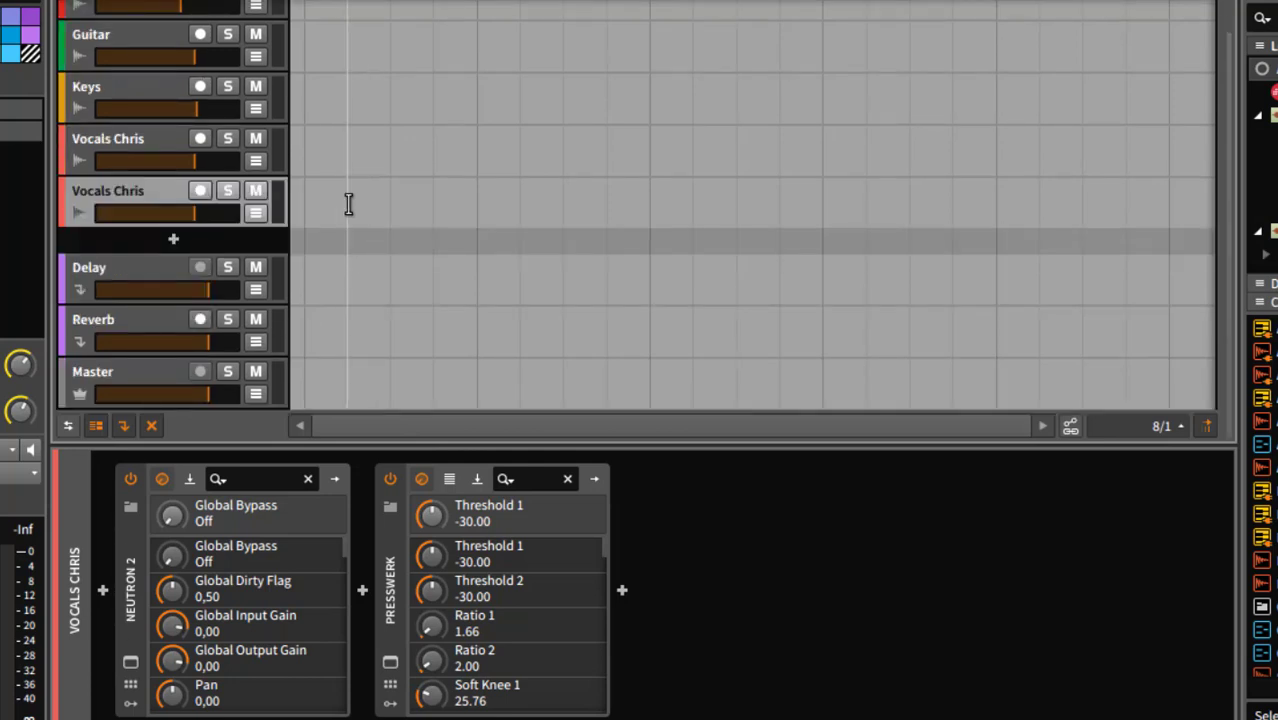
{"action": "left_click", "coordinate": [144, 83]}
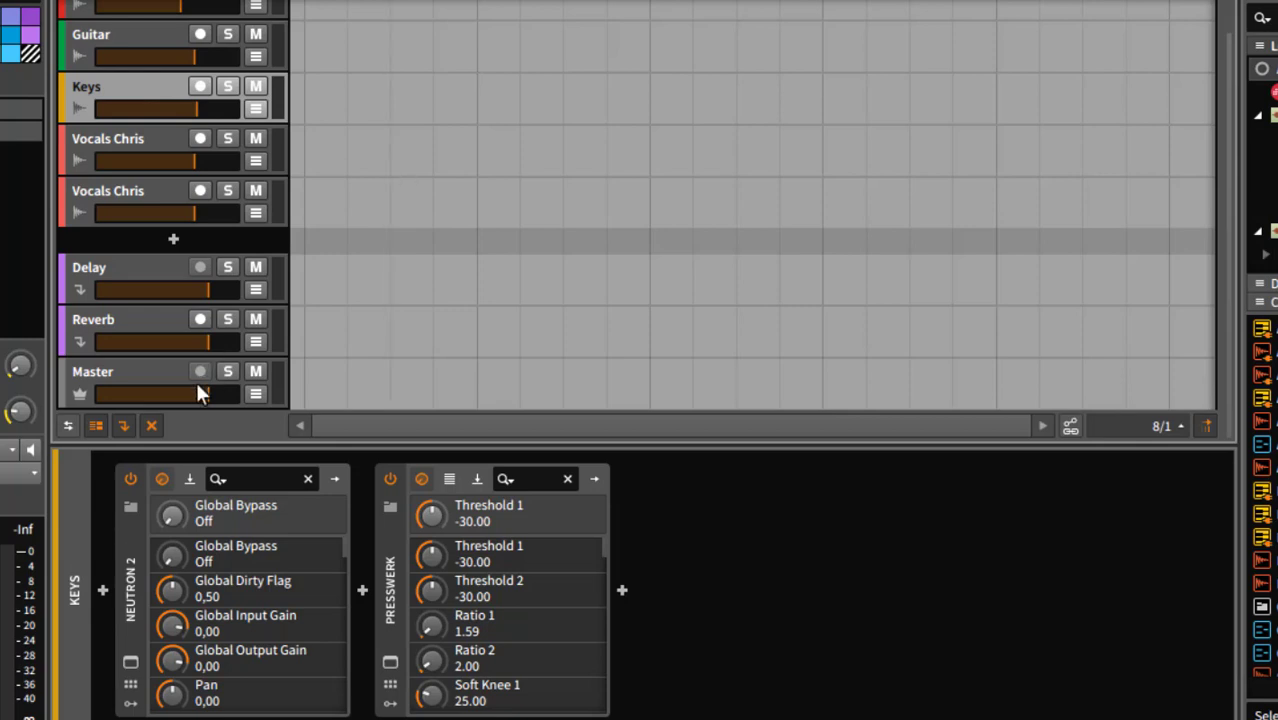
Step: Examine the Master track's device chain and the available options of its Ozone 8 device
{"action": "left_click", "coordinate": [139, 372]}
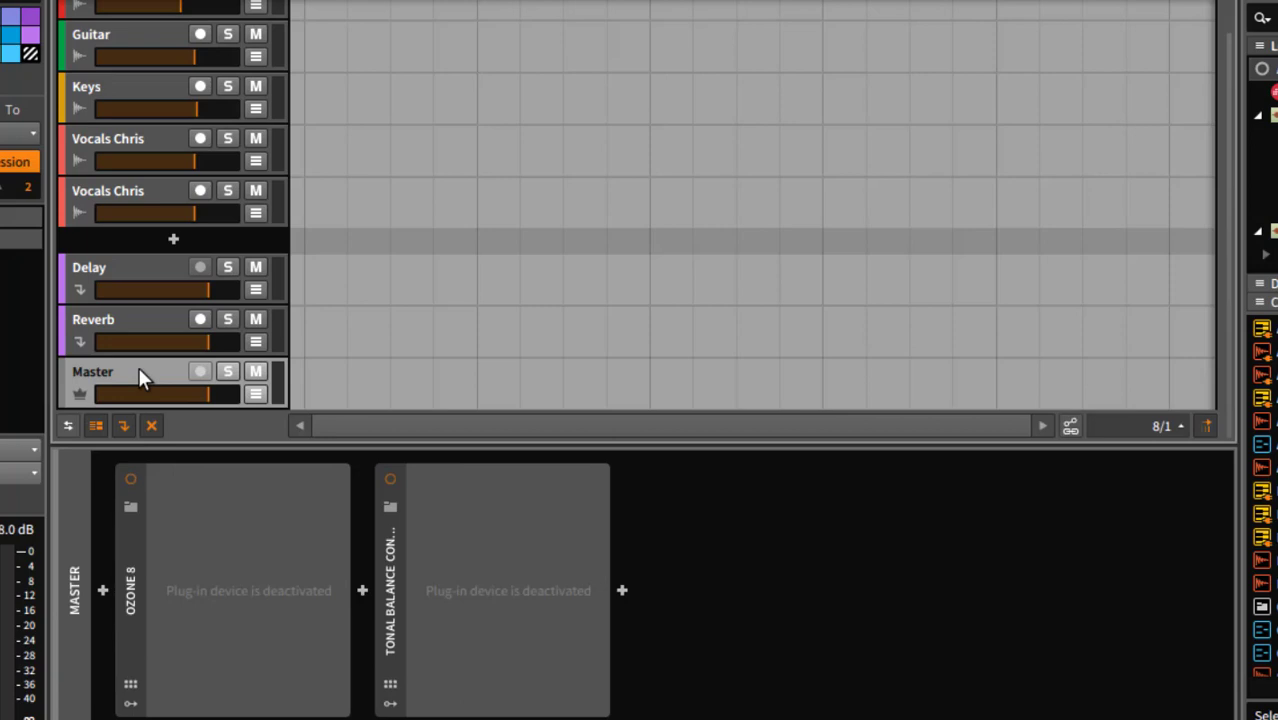
{"action": "left_click", "coordinate": [131, 636]}
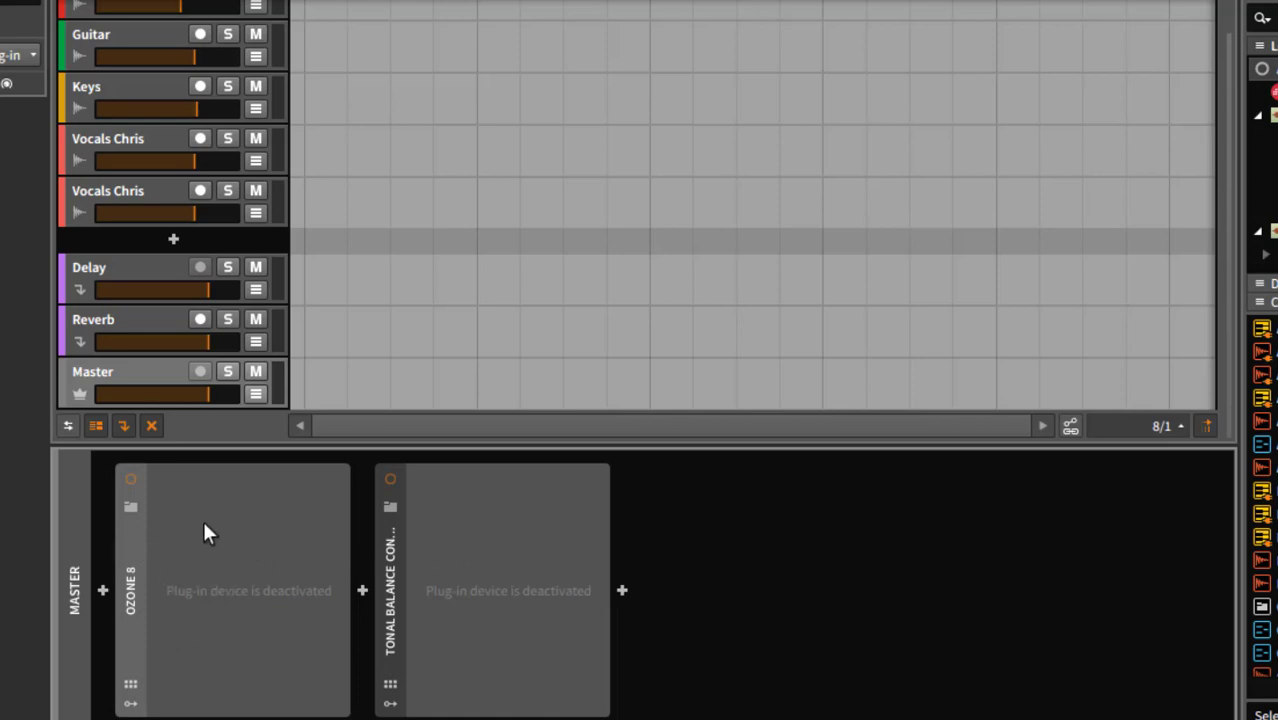
{"action": "right_click", "coordinate": [135, 545]}
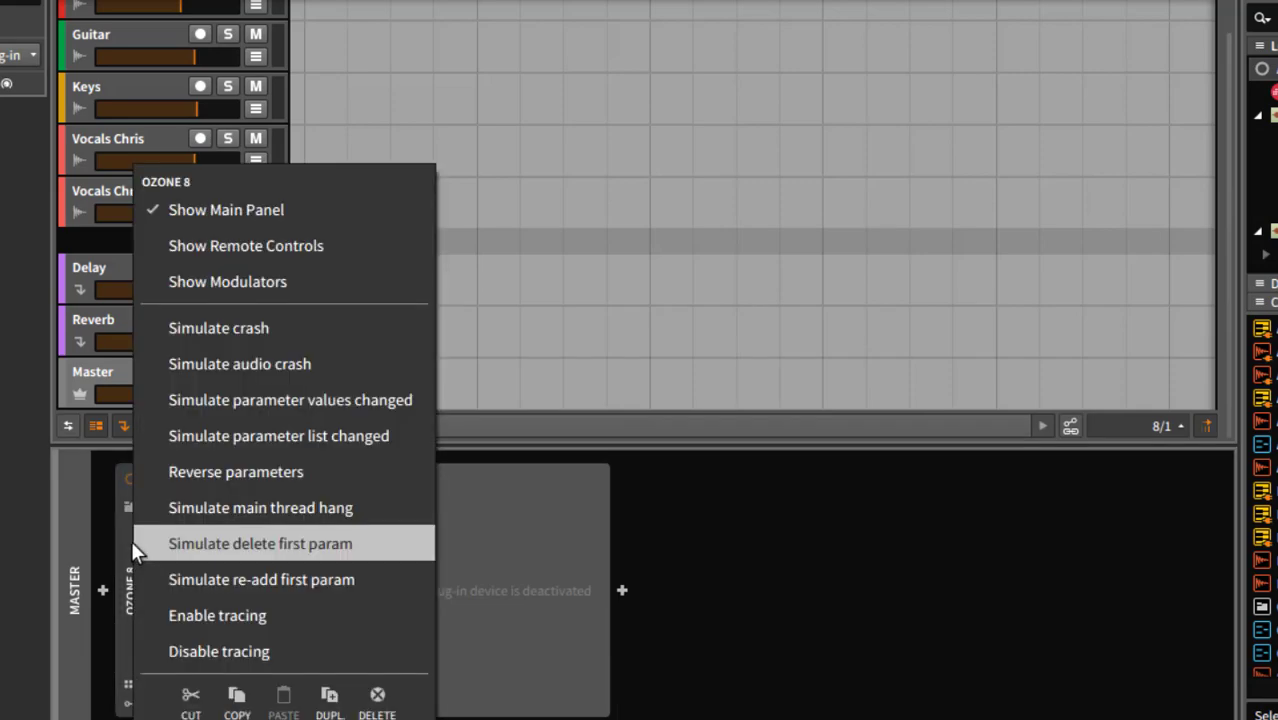
{"action": "left_click", "coordinate": [117, 552]}
{"action": "scroll", "coordinate": [499, 148], "scroll_direction": "up", "scroll_amount": 2}
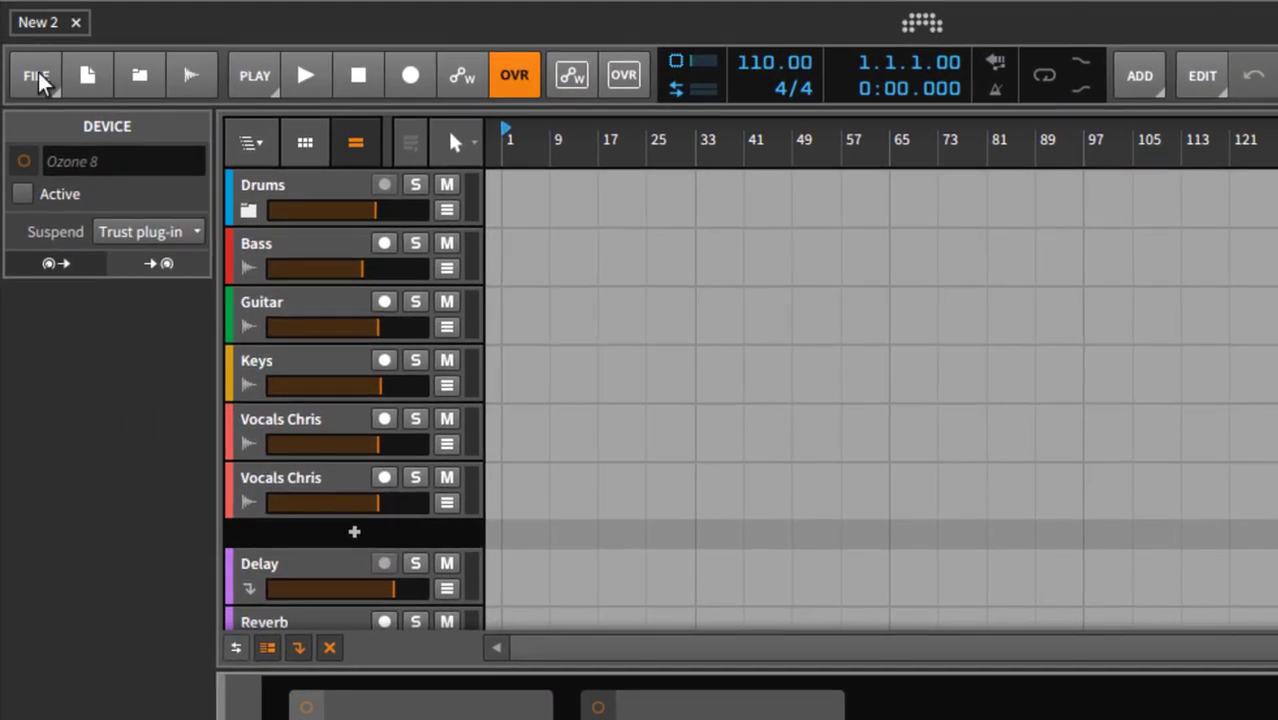
Step: View the settings for saving the current project as a template and leave without saving
{"action": "left_click", "coordinate": [38, 77]}
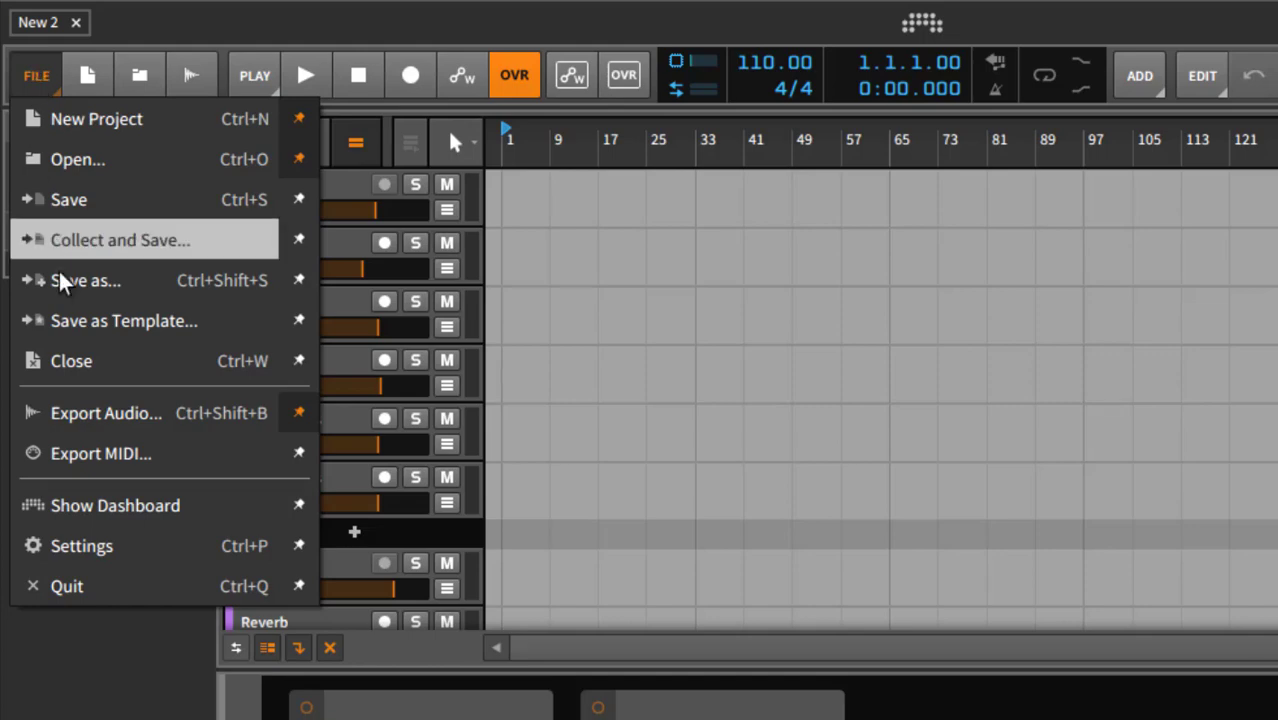
{"action": "left_click", "coordinate": [235, 330]}
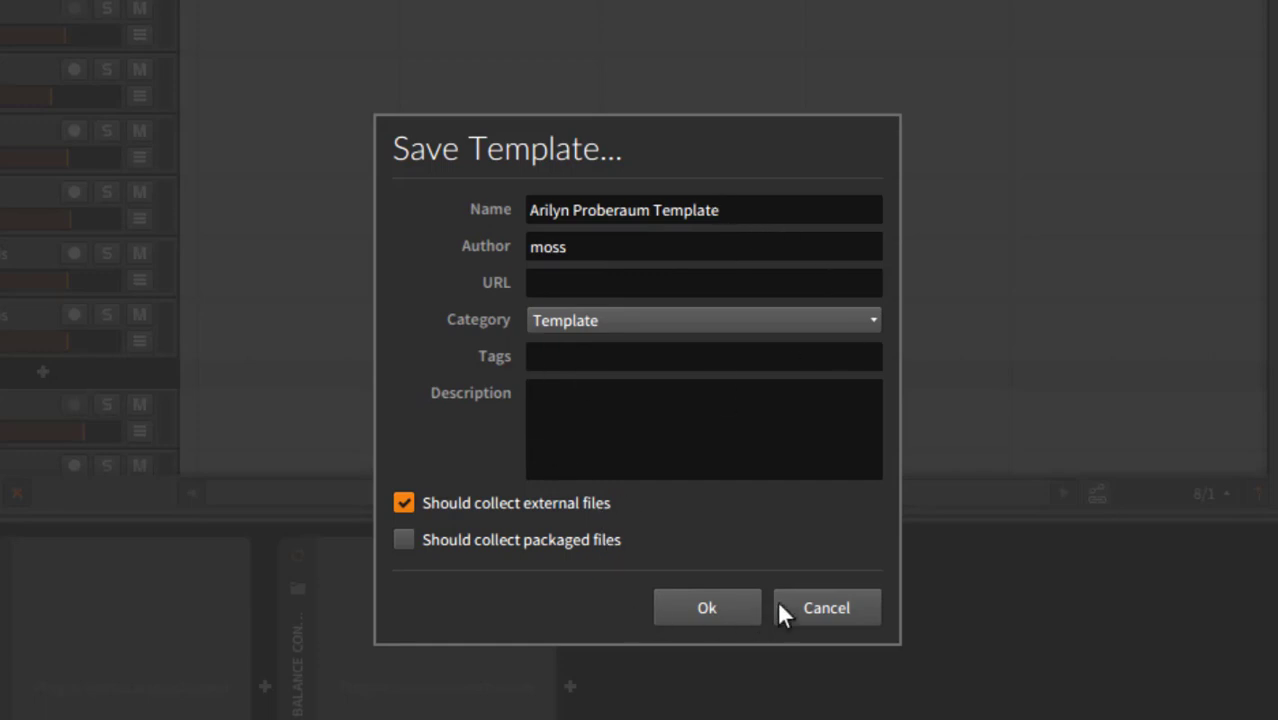
{"action": "left_click", "coordinate": [829, 609]}
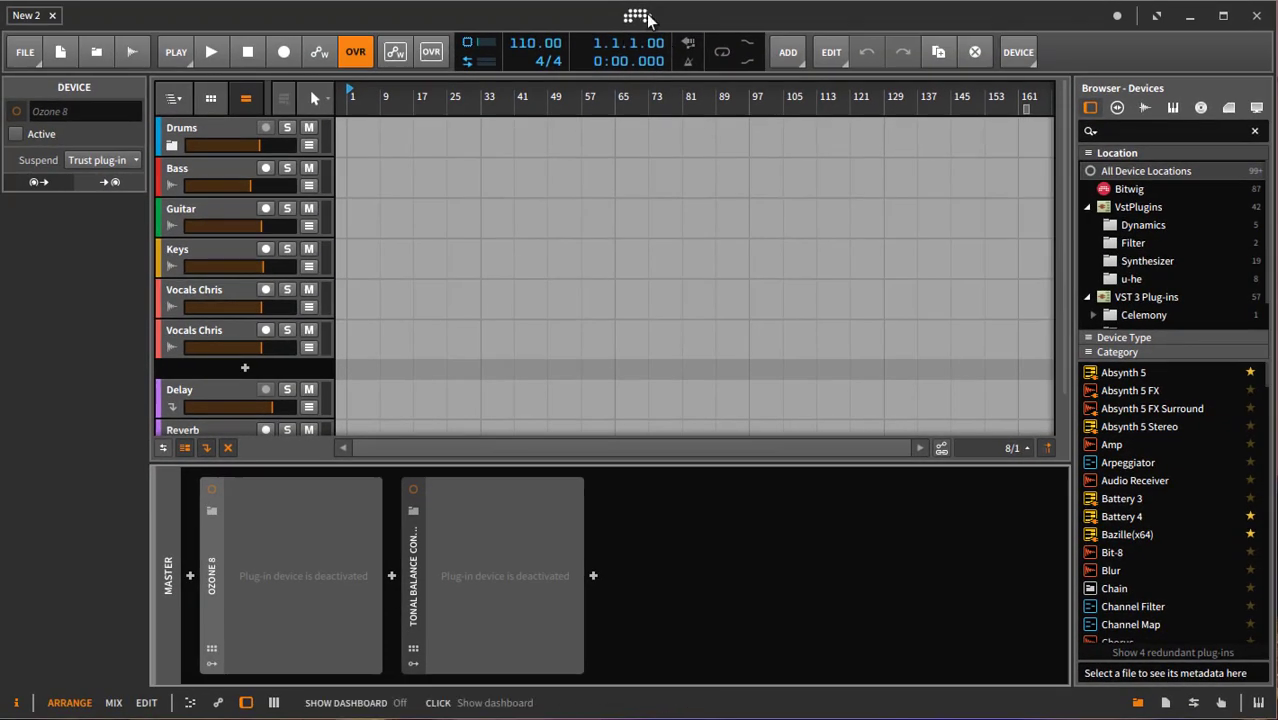
Step: Check the default template for new projects in the Behavior settings and close the dashboard
{"action": "left_click", "coordinate": [645, 14]}
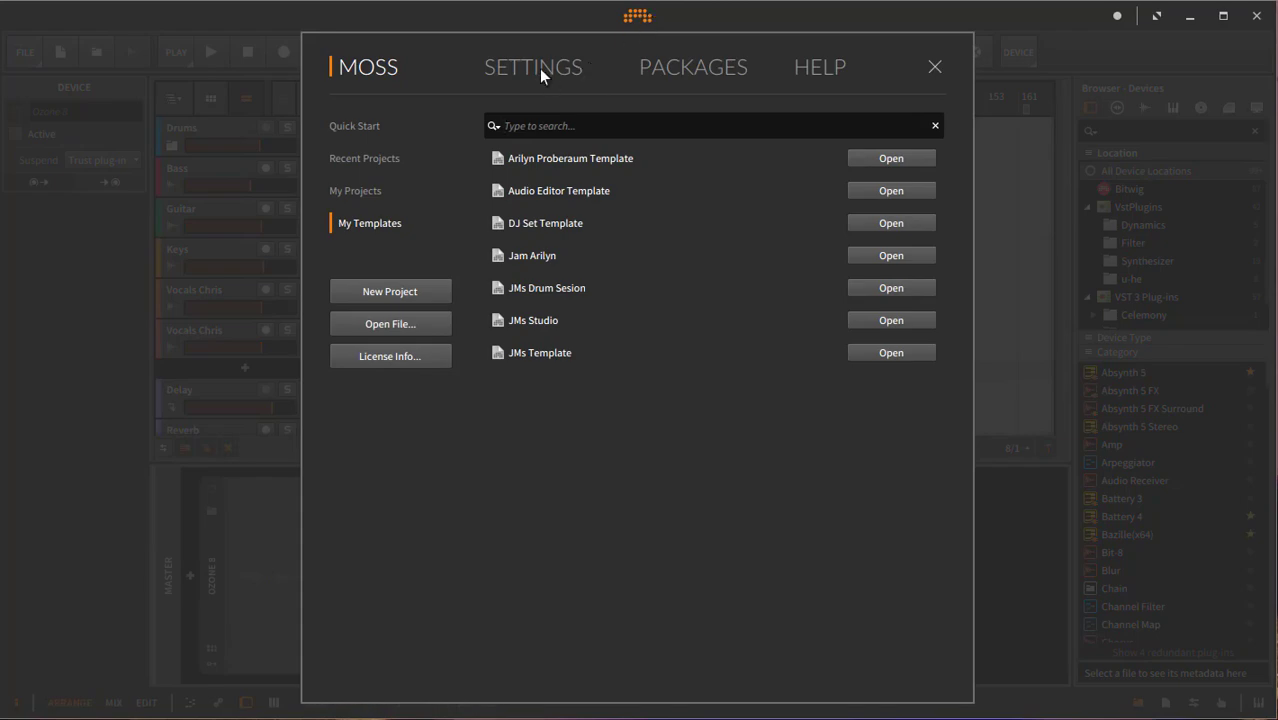
{"action": "left_click", "coordinate": [545, 69]}
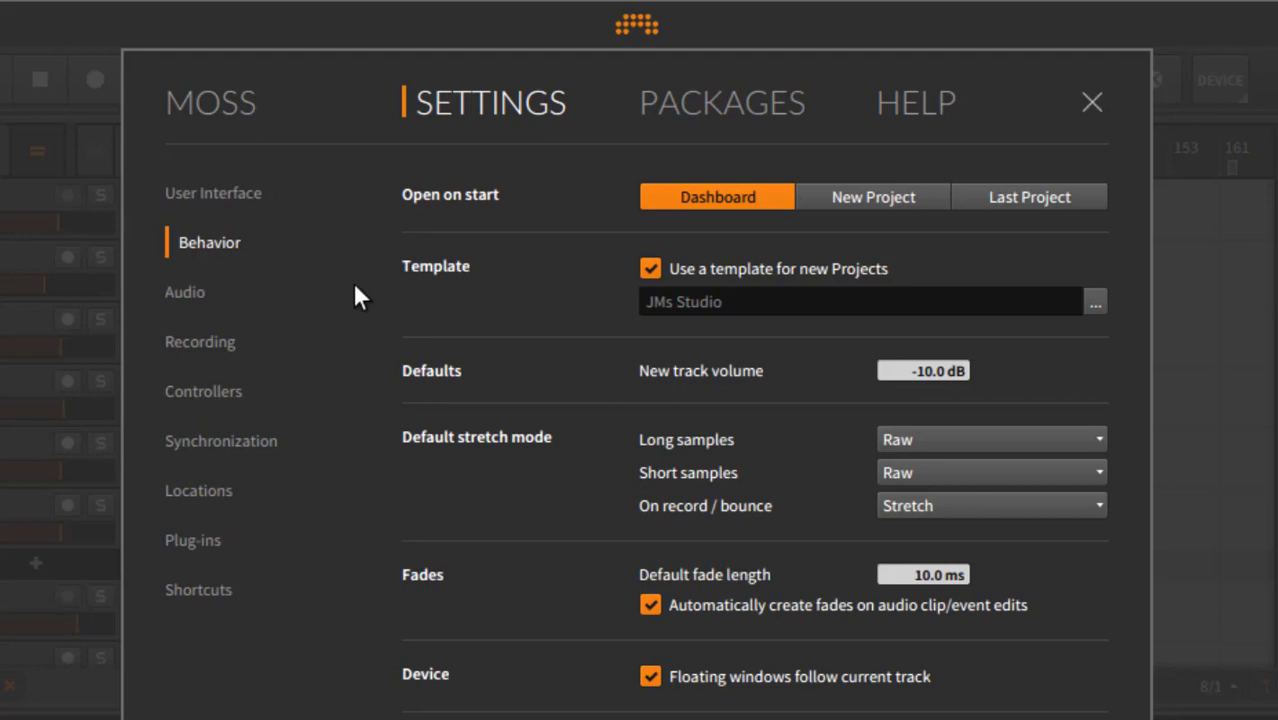
{"action": "left_click", "coordinate": [1090, 102]}
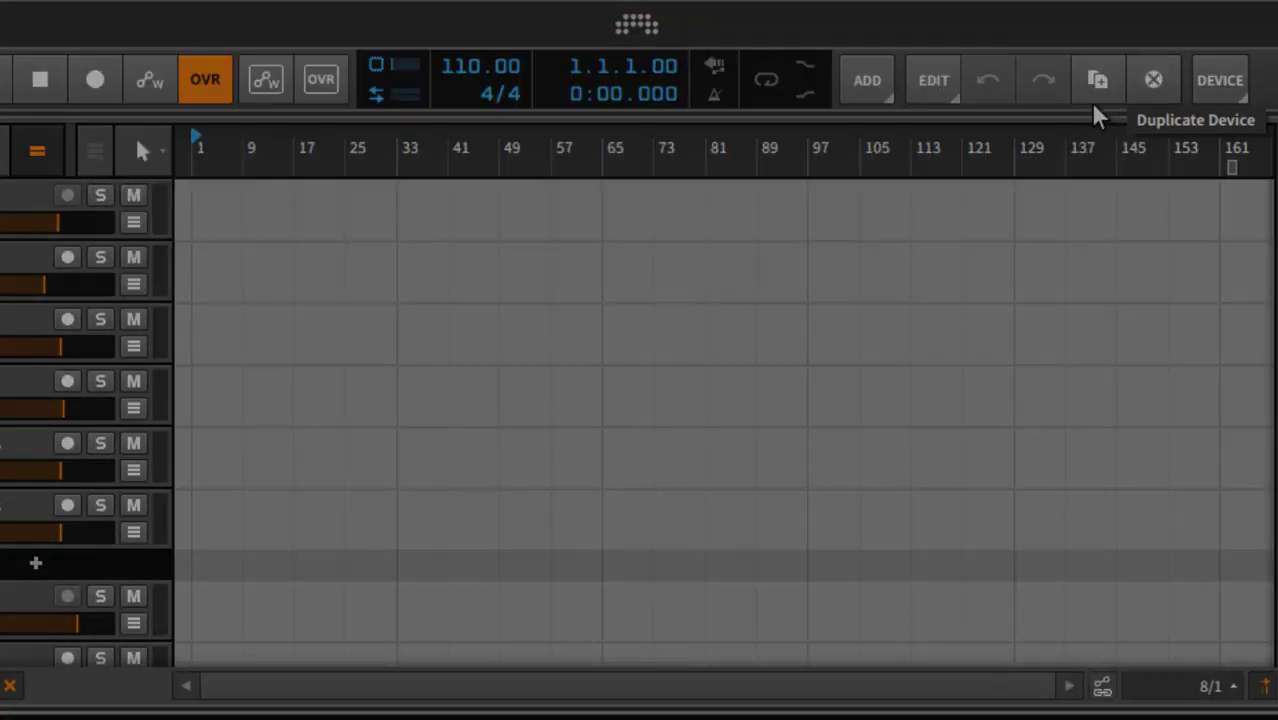